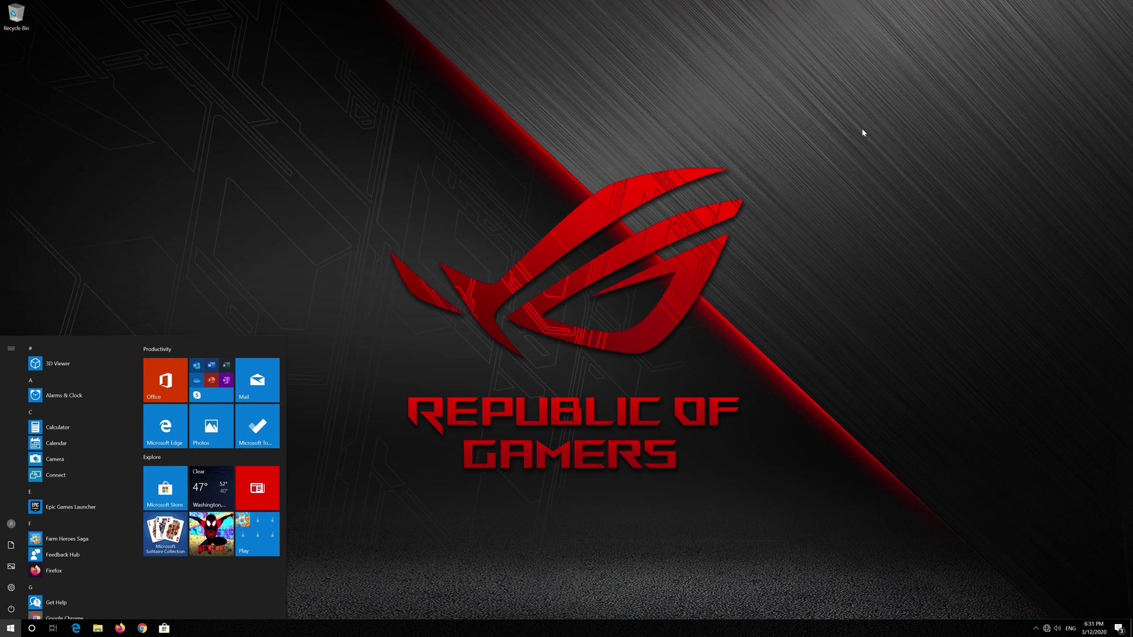
Open Settings from Start and go to Update & Security's Windows Update page
mouse_move(26, 590)
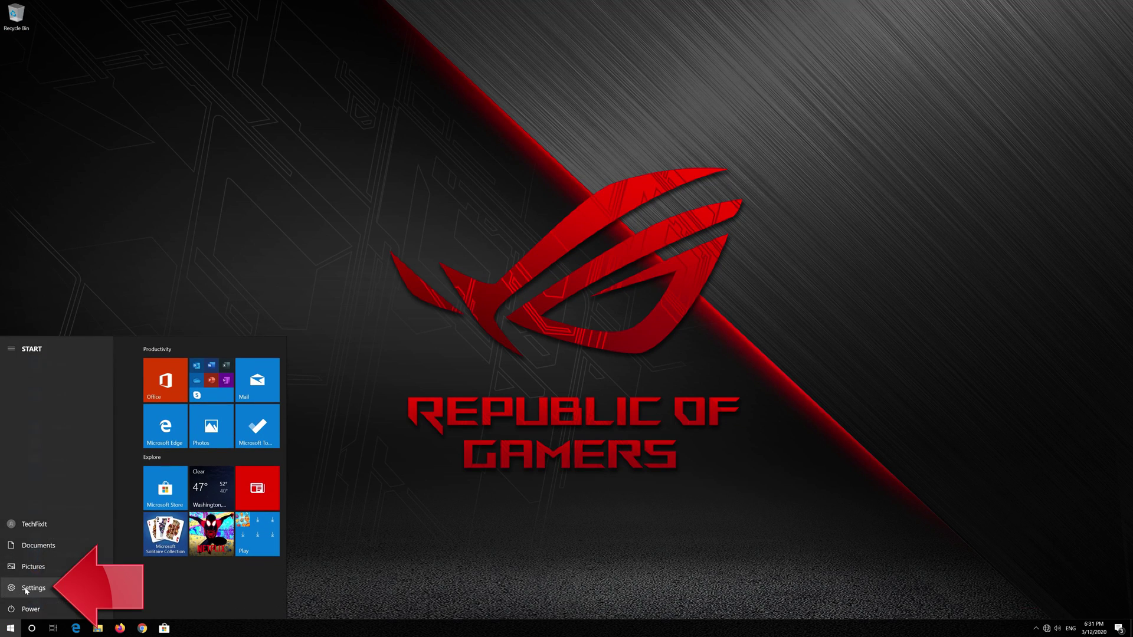
left_click(78, 590)
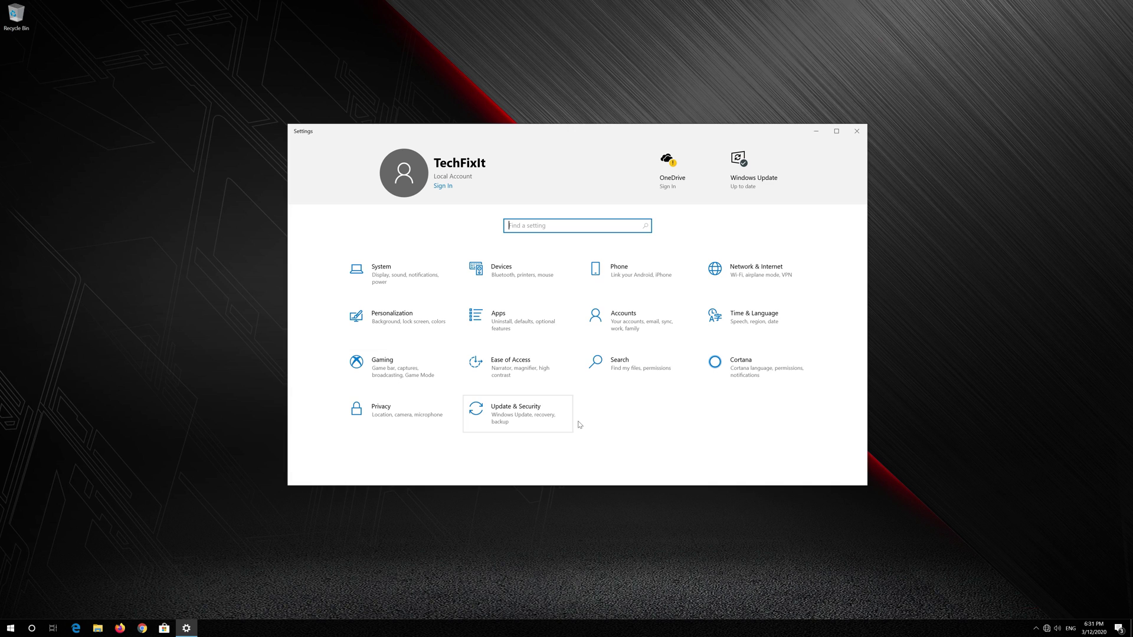
left_click(505, 421)
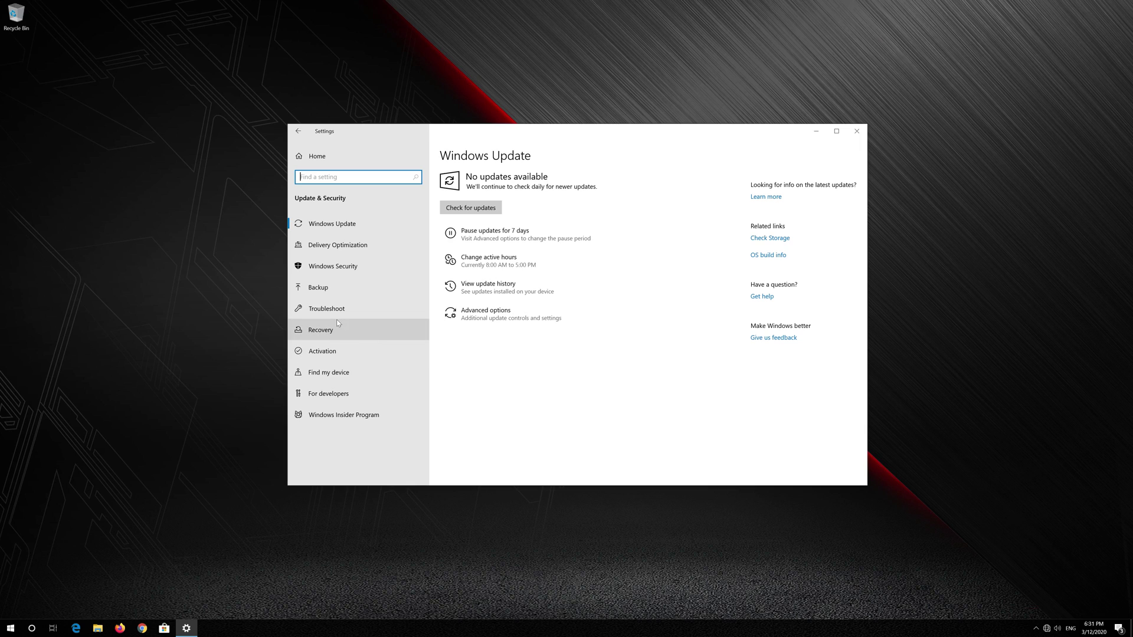
Run the Internet Connections troubleshooter from the Troubleshoot page
left_click(367, 311)
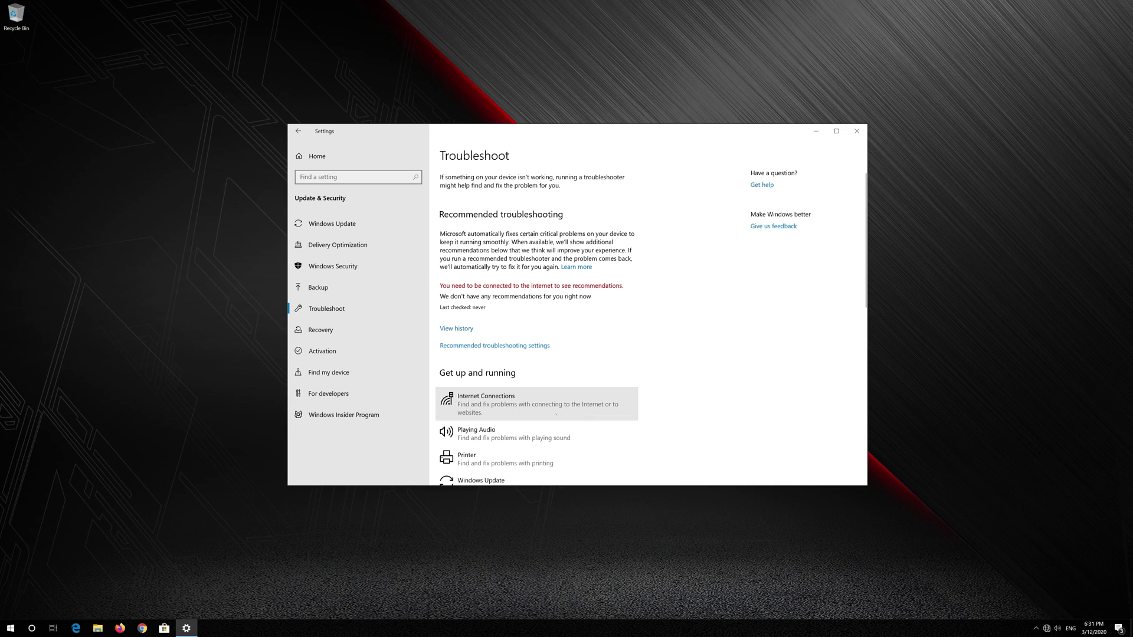
left_click(533, 411)
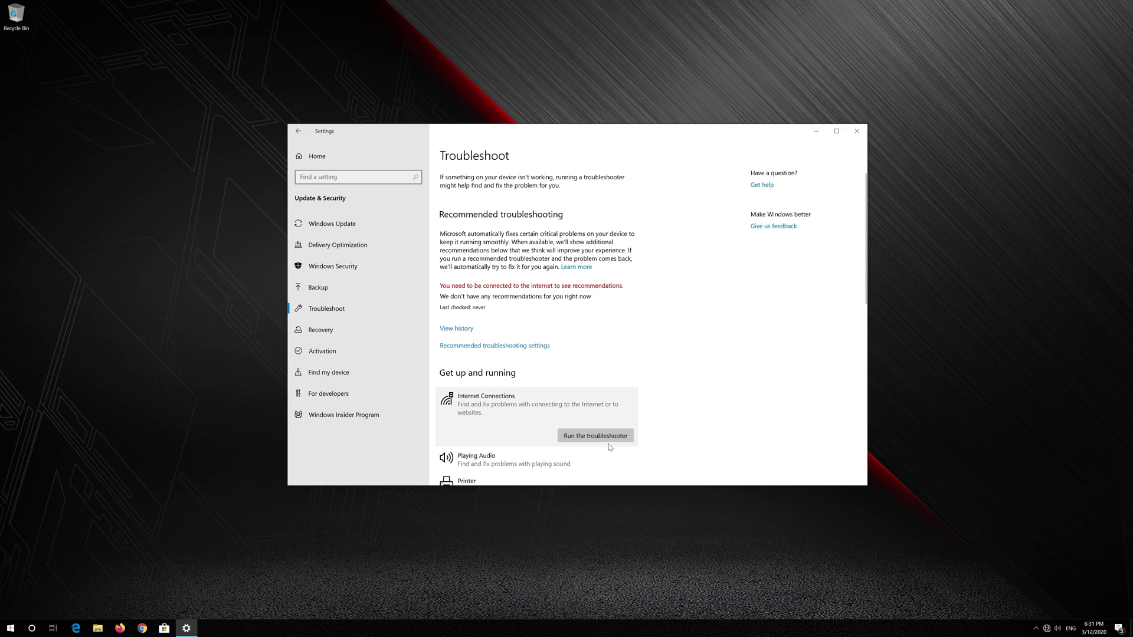
left_click(612, 437)
left_click(591, 431)
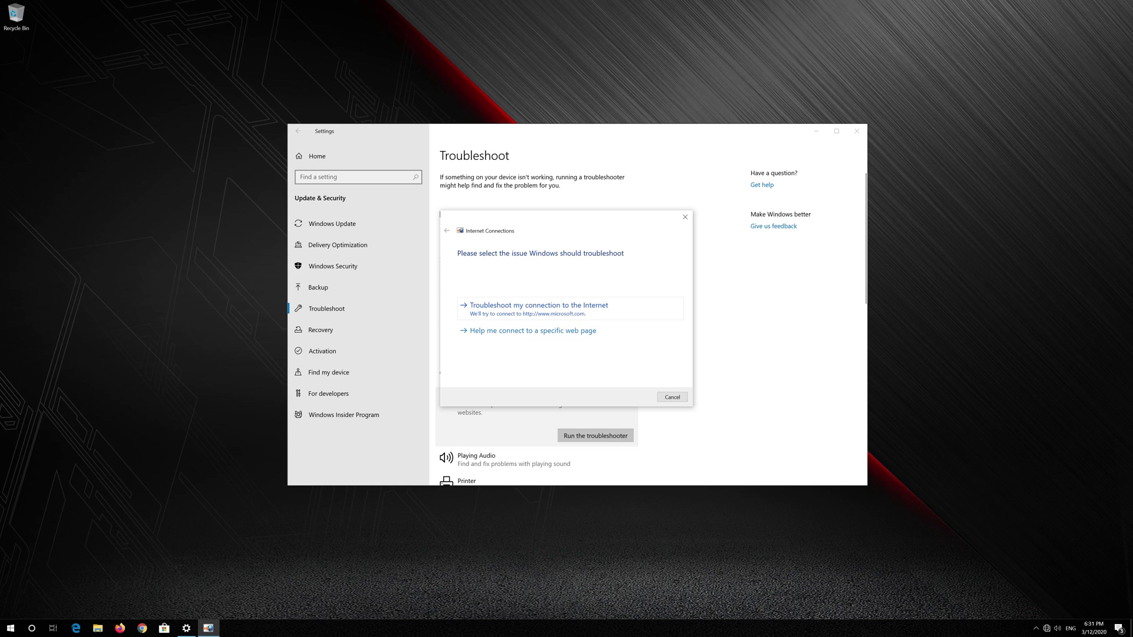
Troubleshoot the Internet connection with administrator repairs to fix Ethernet, then close the troubleshooter and Settings
left_click(586, 312)
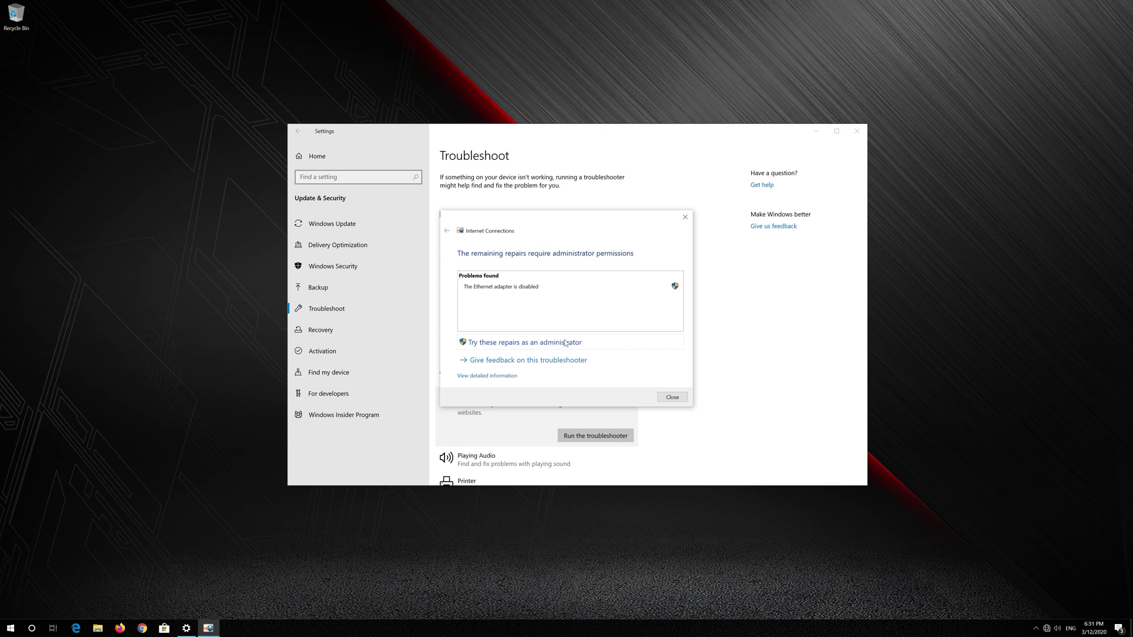
left_click(565, 343)
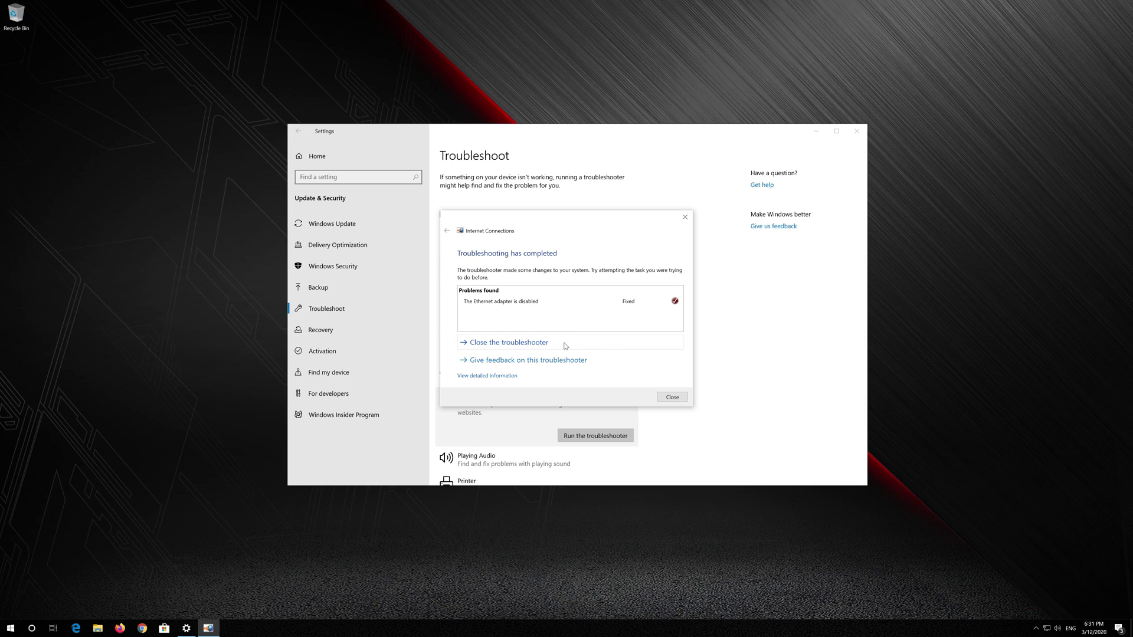
left_click(566, 346)
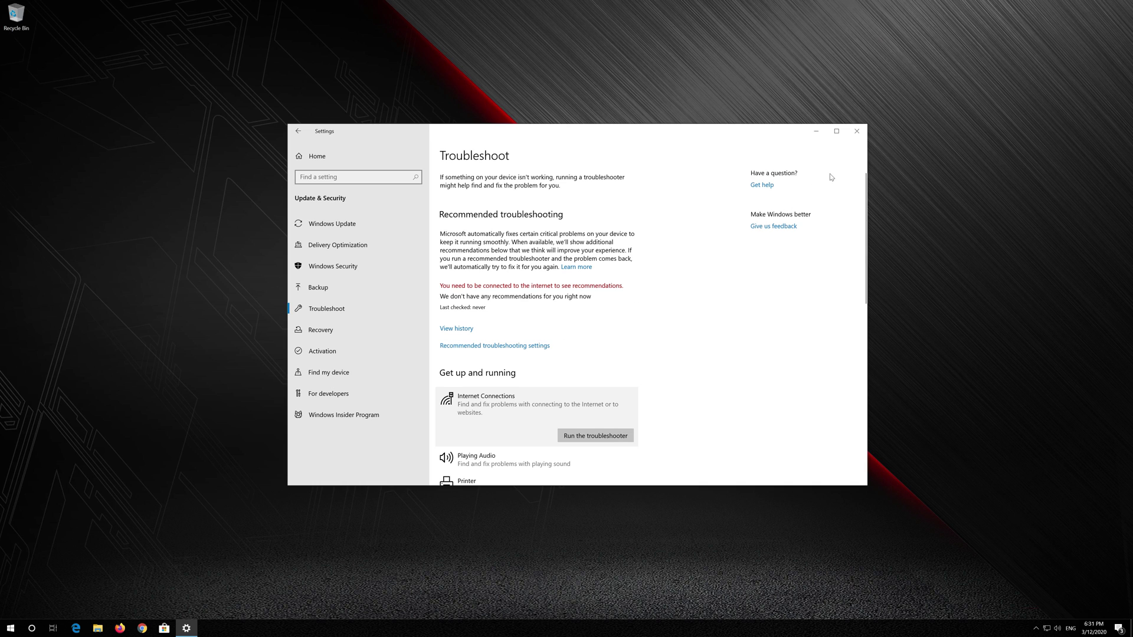
left_click(856, 131)
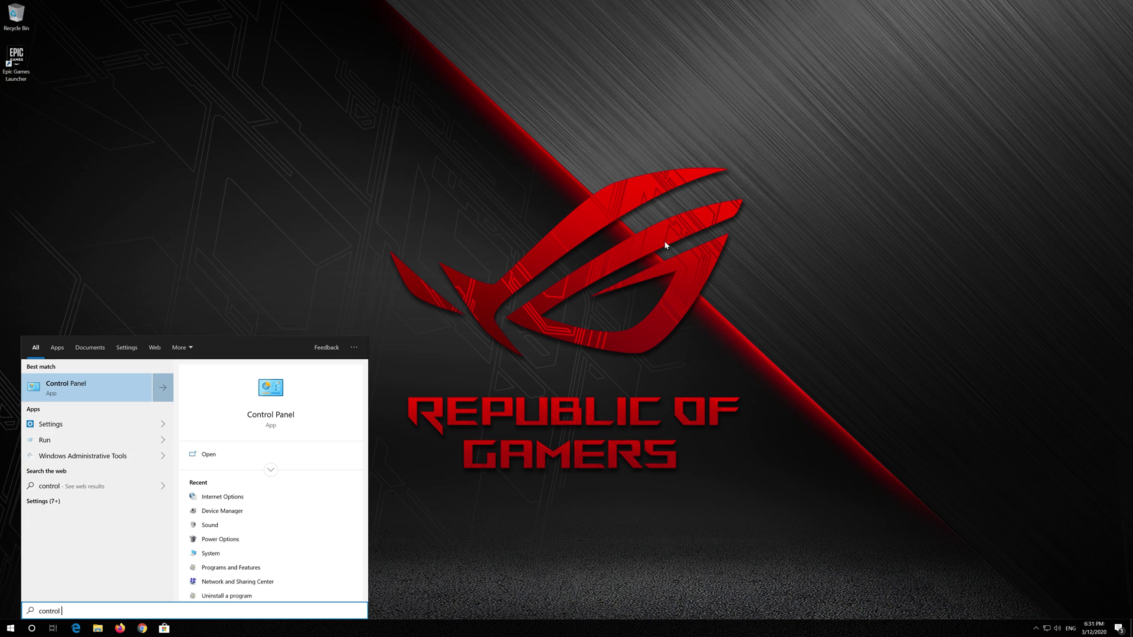
Search for 'control panel' and open Control Panel
type("el")
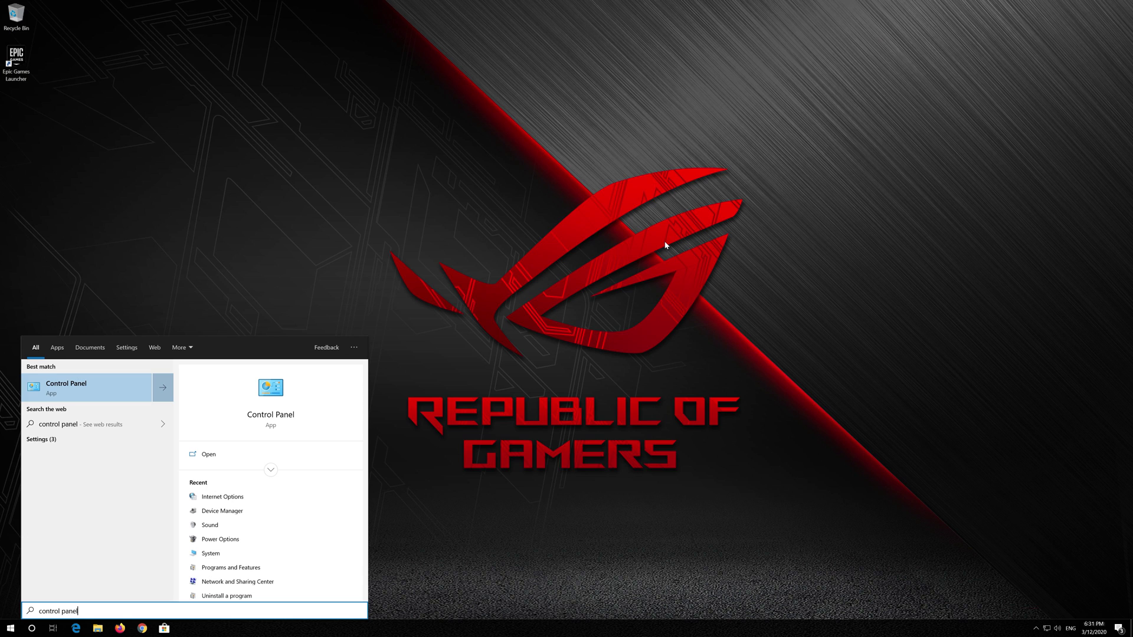
left_click(112, 385)
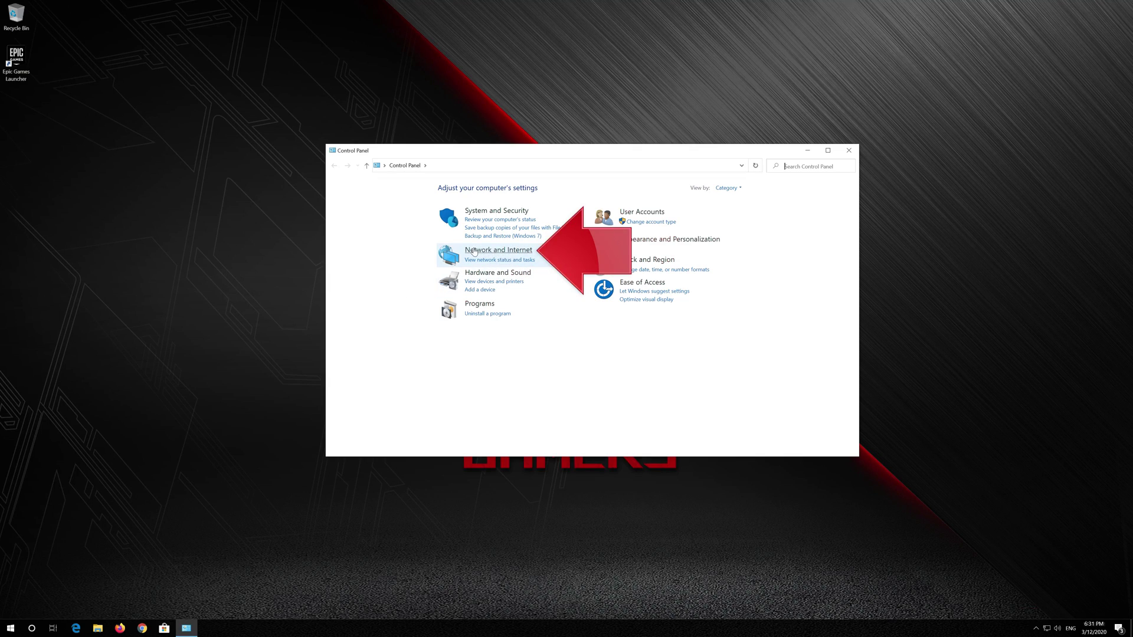
Open Internet Options under Network and Internet and bring up the Connections tab's LAN settings
left_click(507, 250)
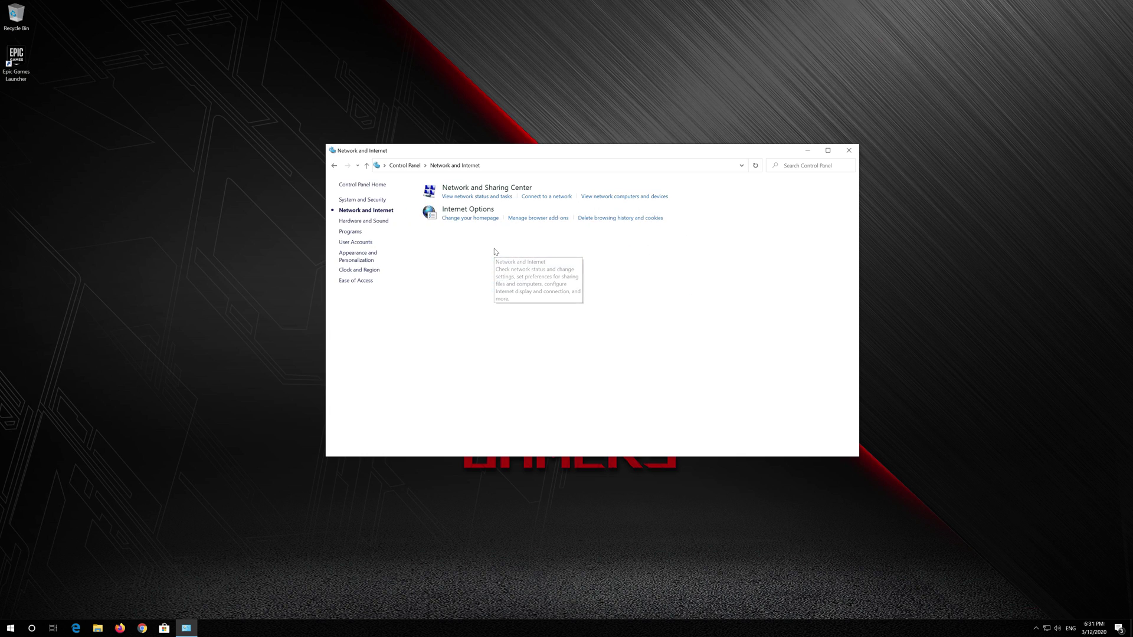
left_click(467, 211)
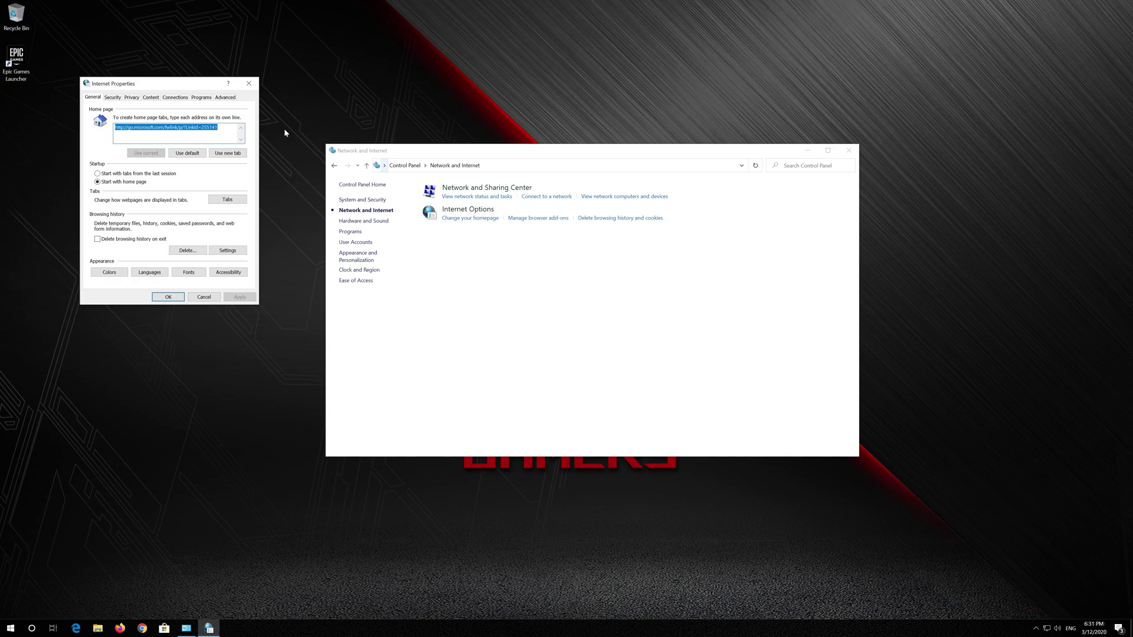
left_click_drag(192, 83, 571, 177)
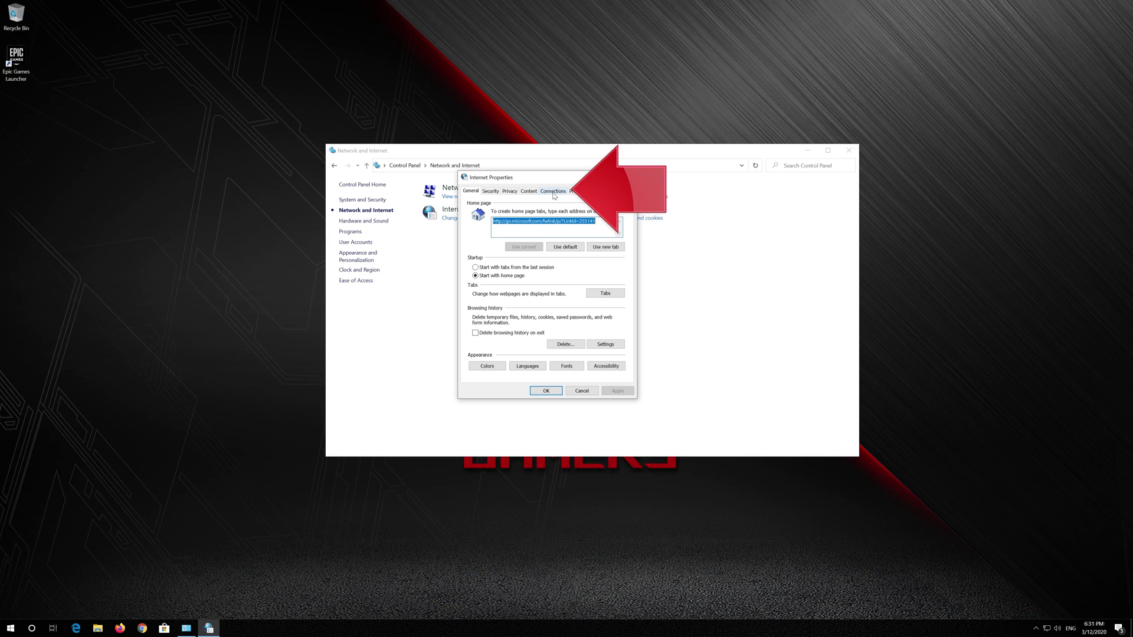
left_click(553, 192)
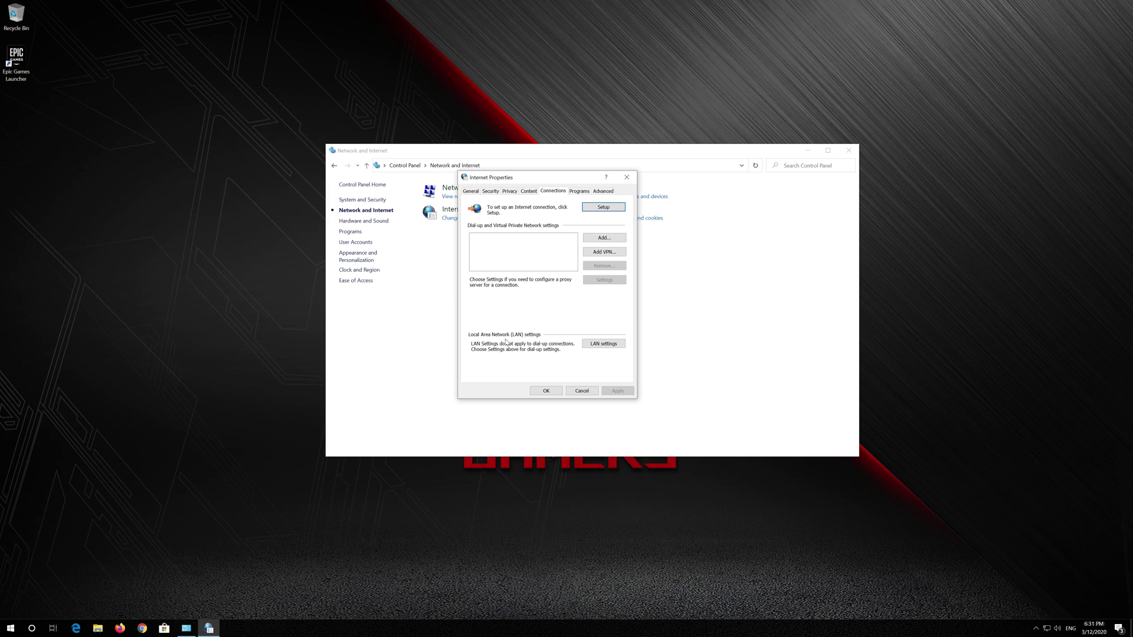
left_click(609, 349)
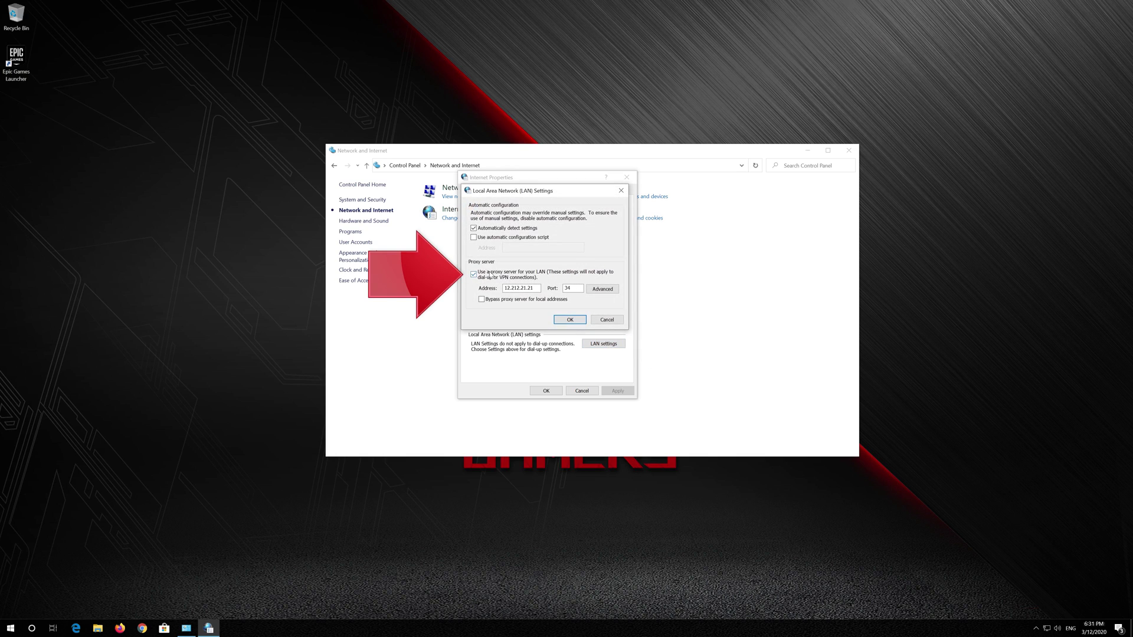
Turn off the LAN proxy server, confirm both dialogs, and close the Network and Internet window
left_click(473, 275)
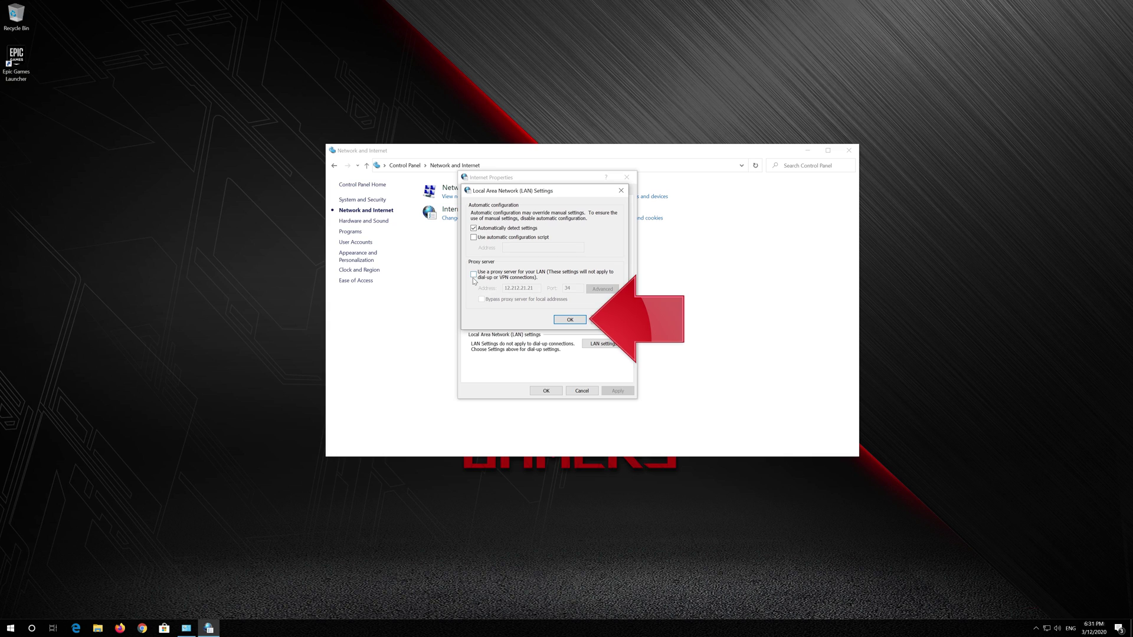
left_click(570, 319)
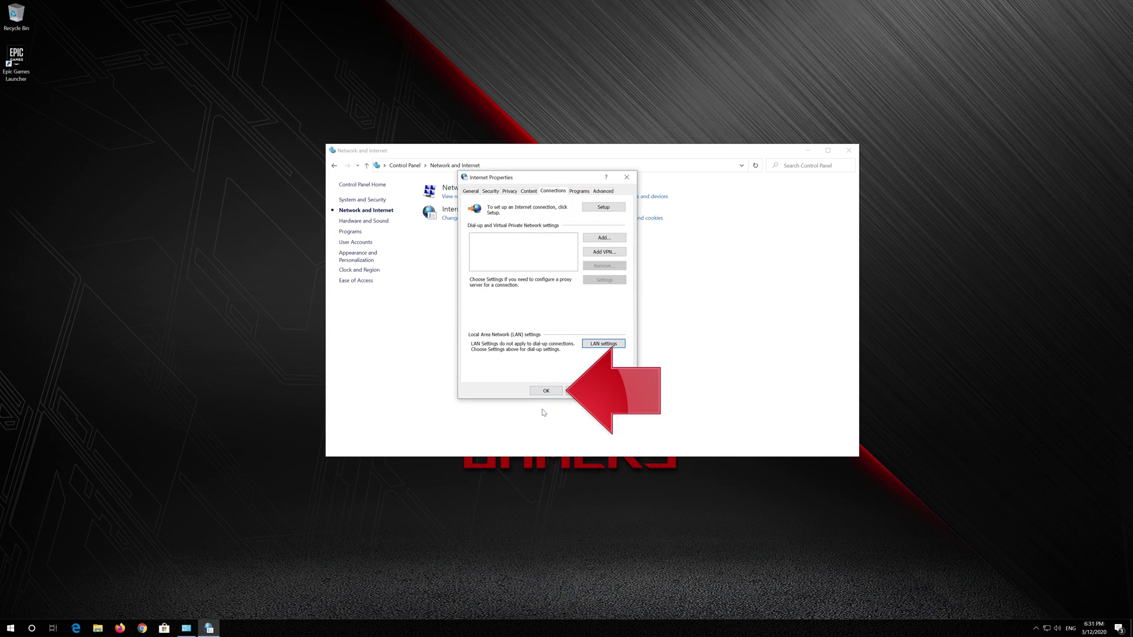
left_click(544, 391)
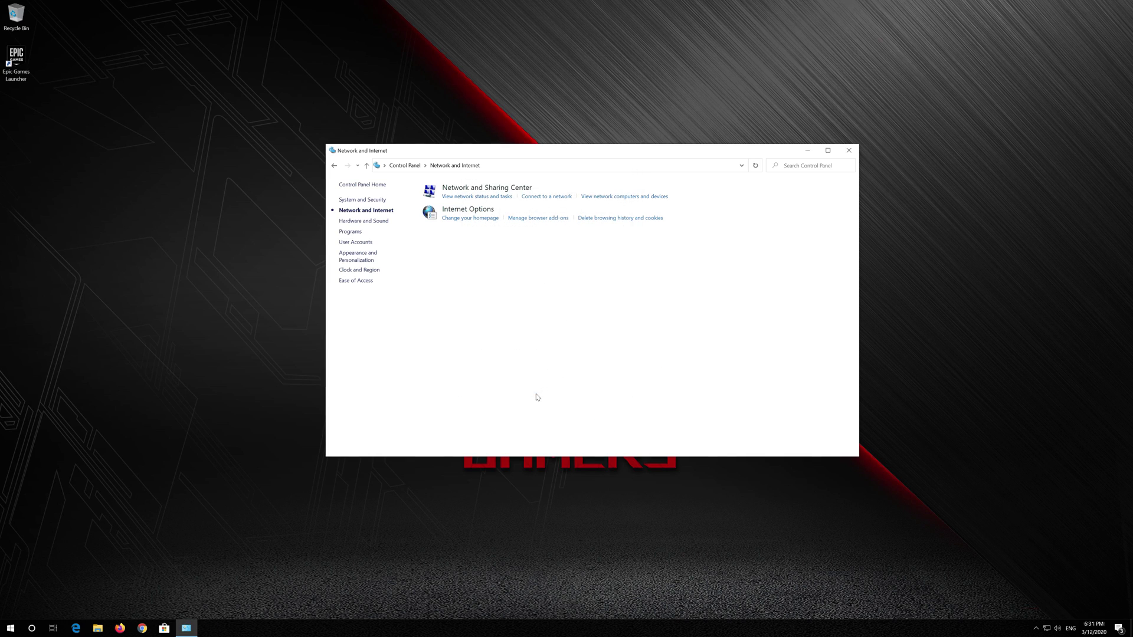
left_click(849, 150)
Search 'cmd' and run Command Prompt as administrator, approving the elevation prompt
left_click(10, 629)
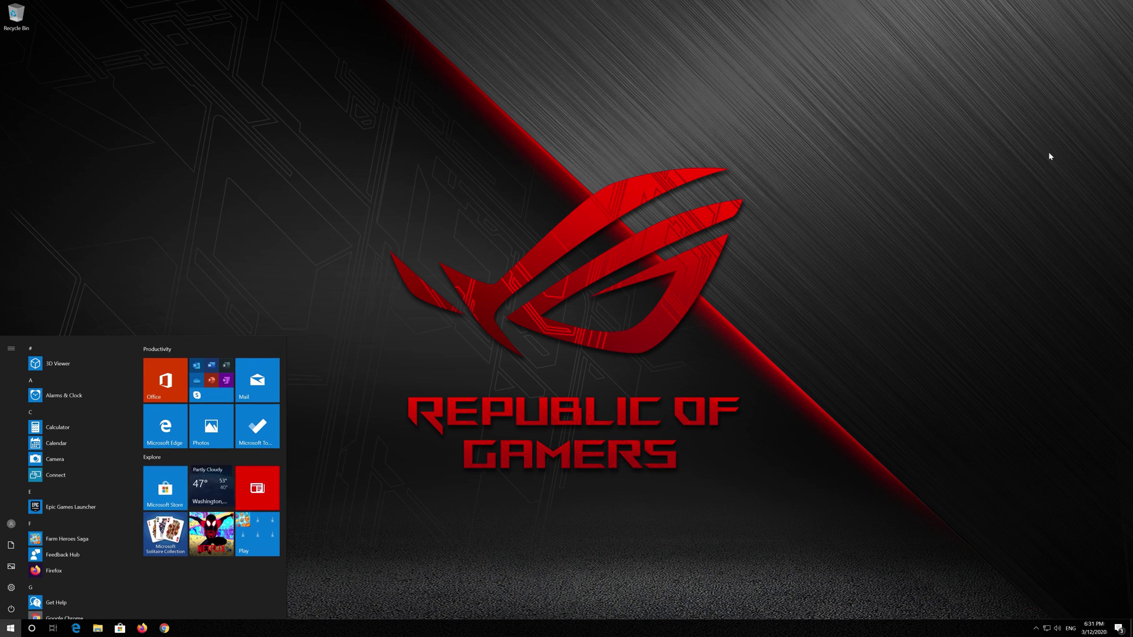
type("cmd")
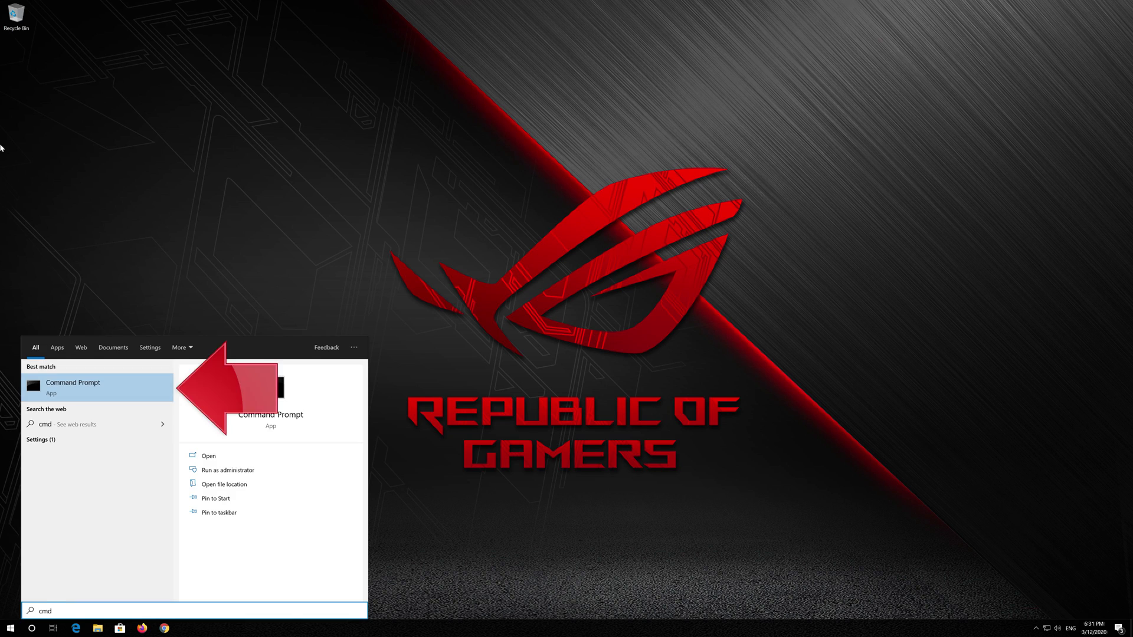
right_click(115, 393)
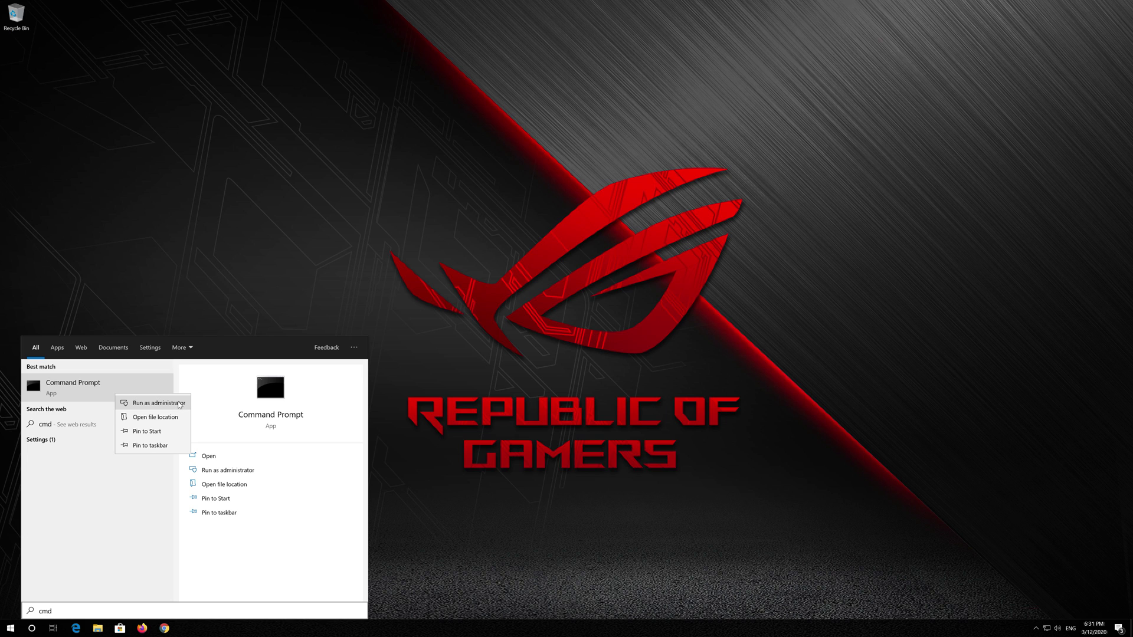
left_click(180, 404)
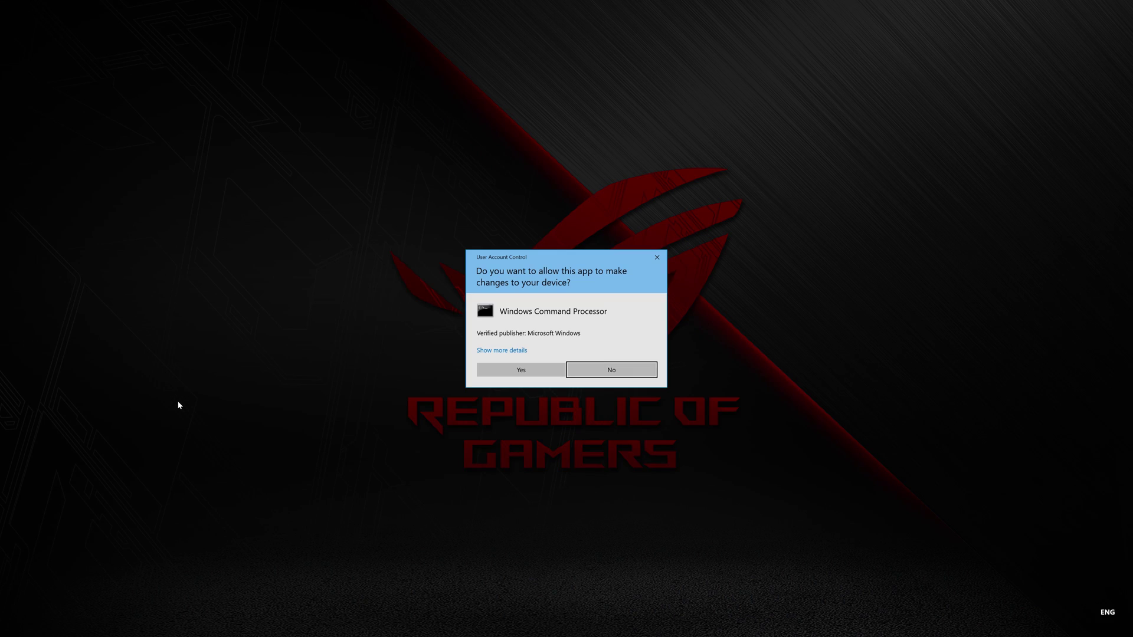
left_click(521, 370)
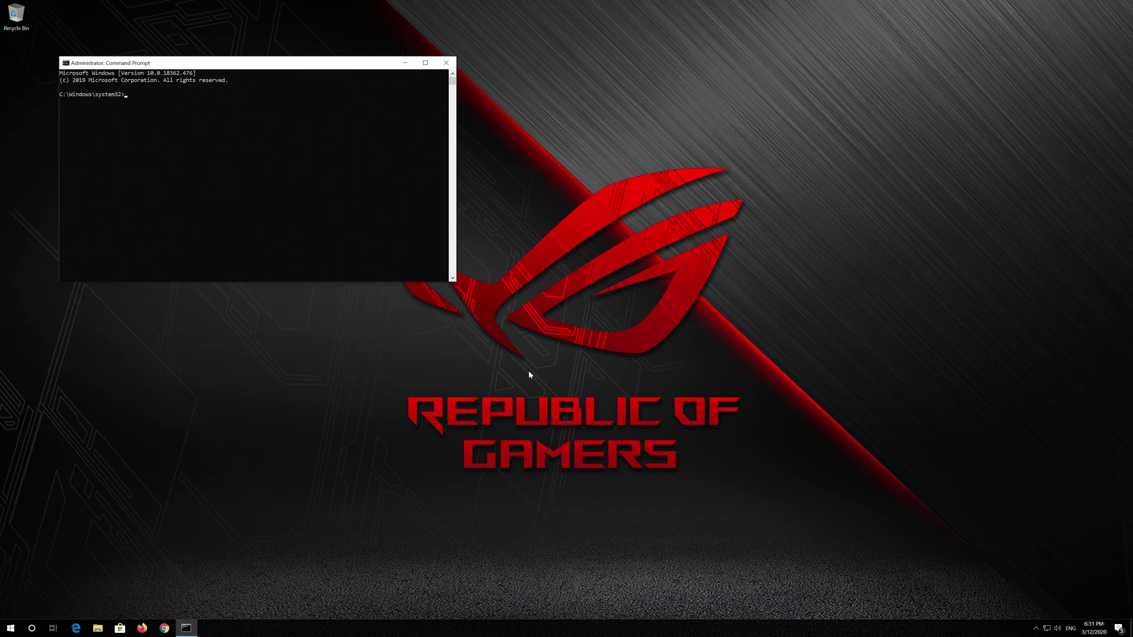
Move and enlarge the console, then run netsh int ip reset C:\resetlog.txt
left_click_drag(343, 63, 605, 184)
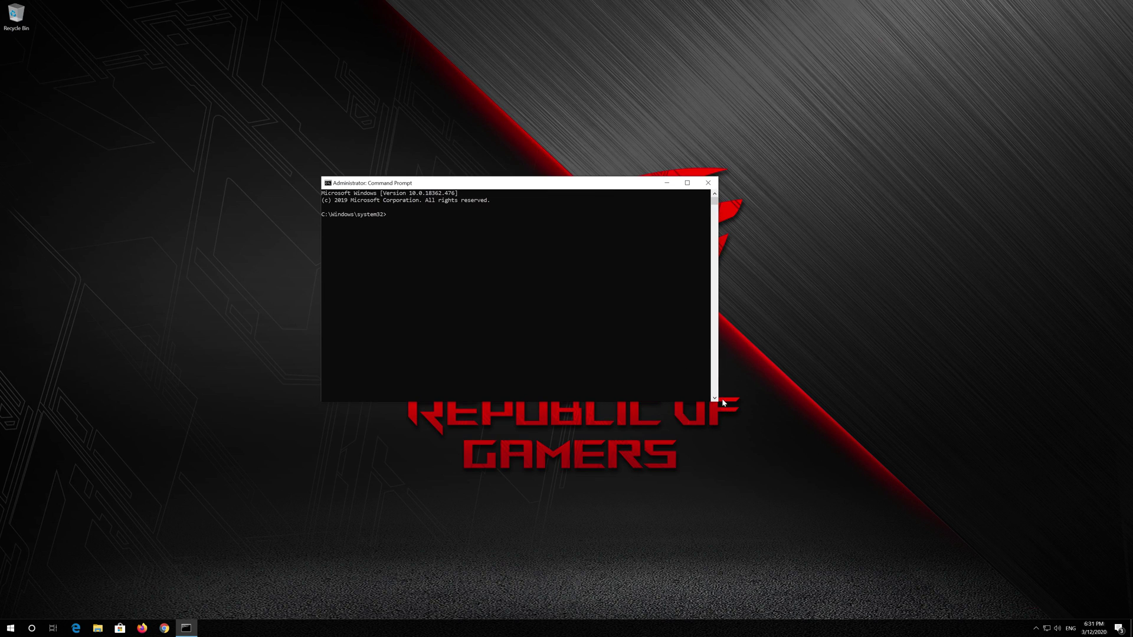
left_click_drag(719, 403, 784, 425)
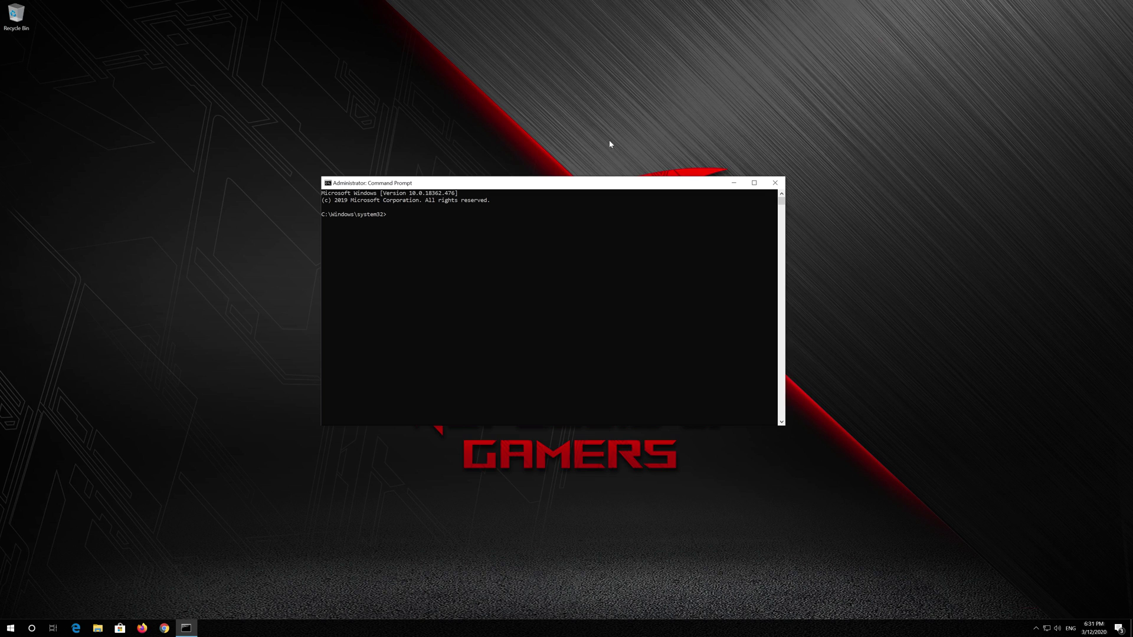
left_click_drag(622, 186, 633, 171)
type("netsh int ip")
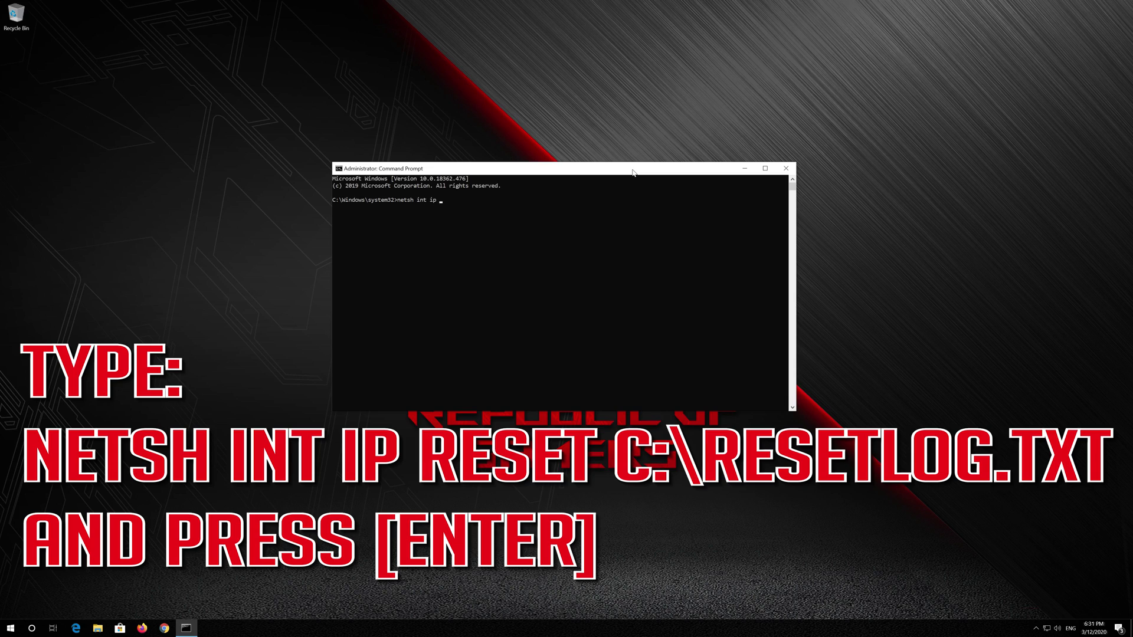
type("eset C:\\")
type("resetlog.txt")
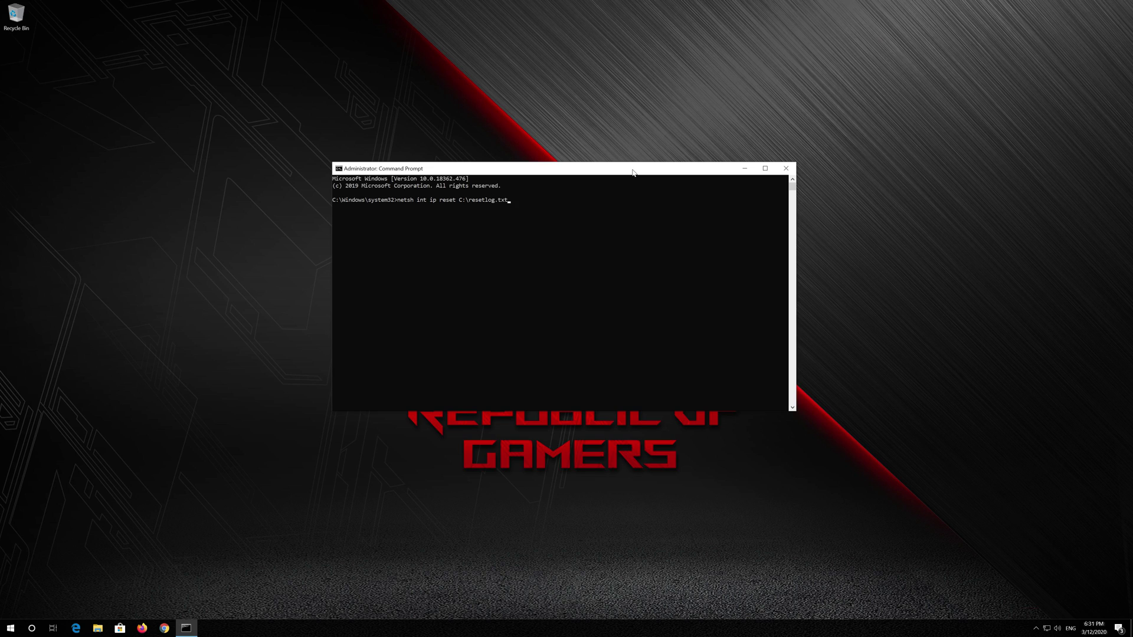
key("Return")
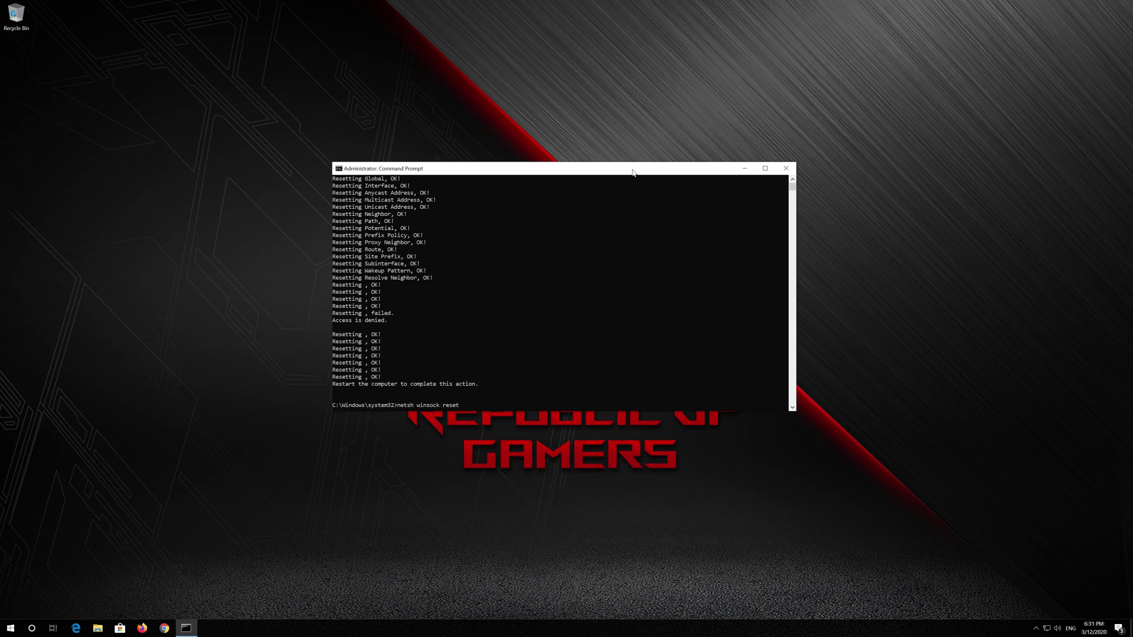
Run netsh winsock reset and ipconfig /flushdns, then exit the console
key("Return")
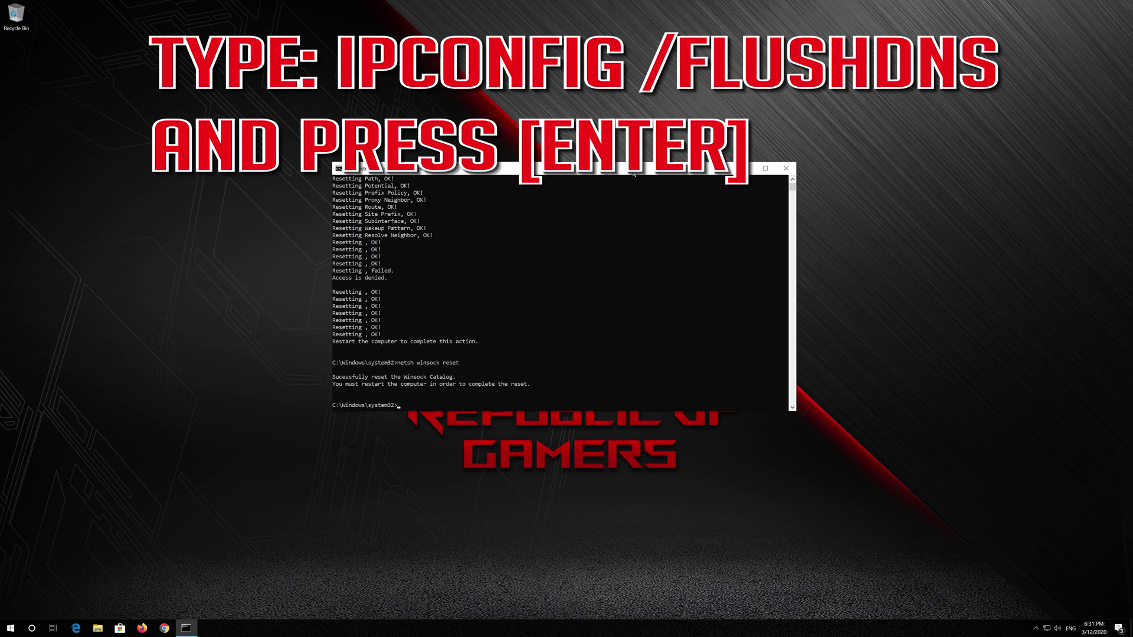
type("ipconfig /flushdns")
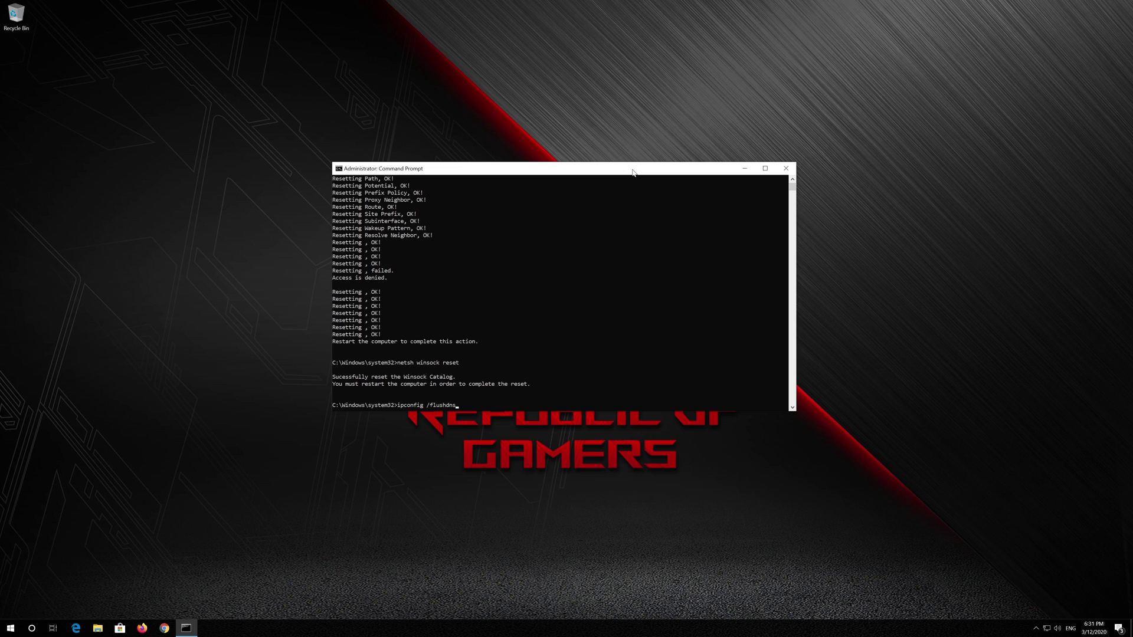
key("Return")
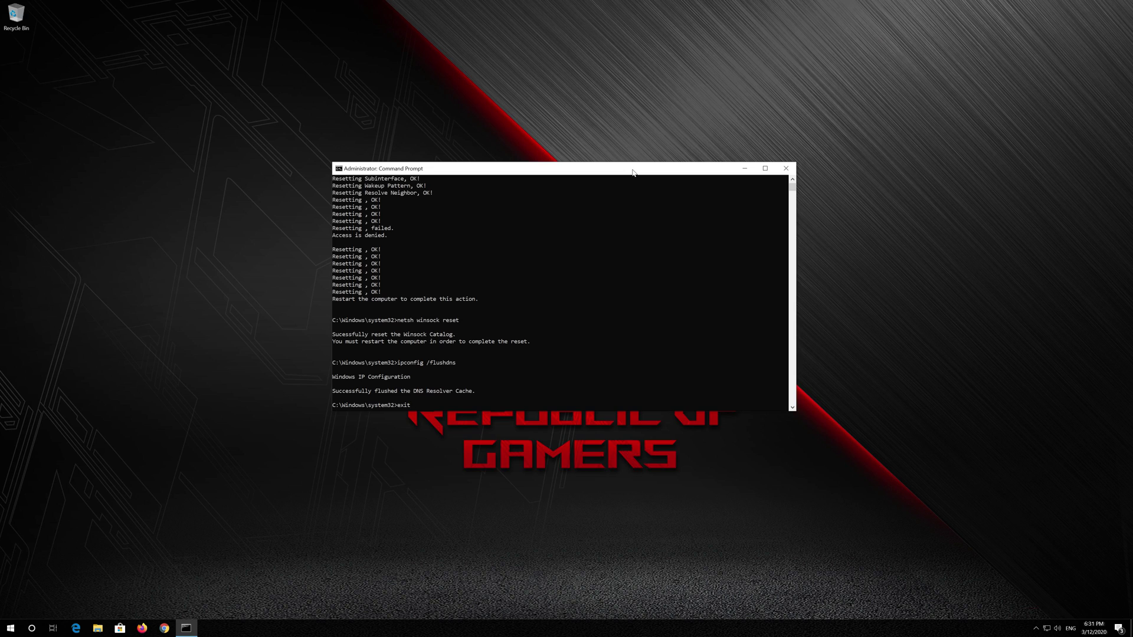
key("Return")
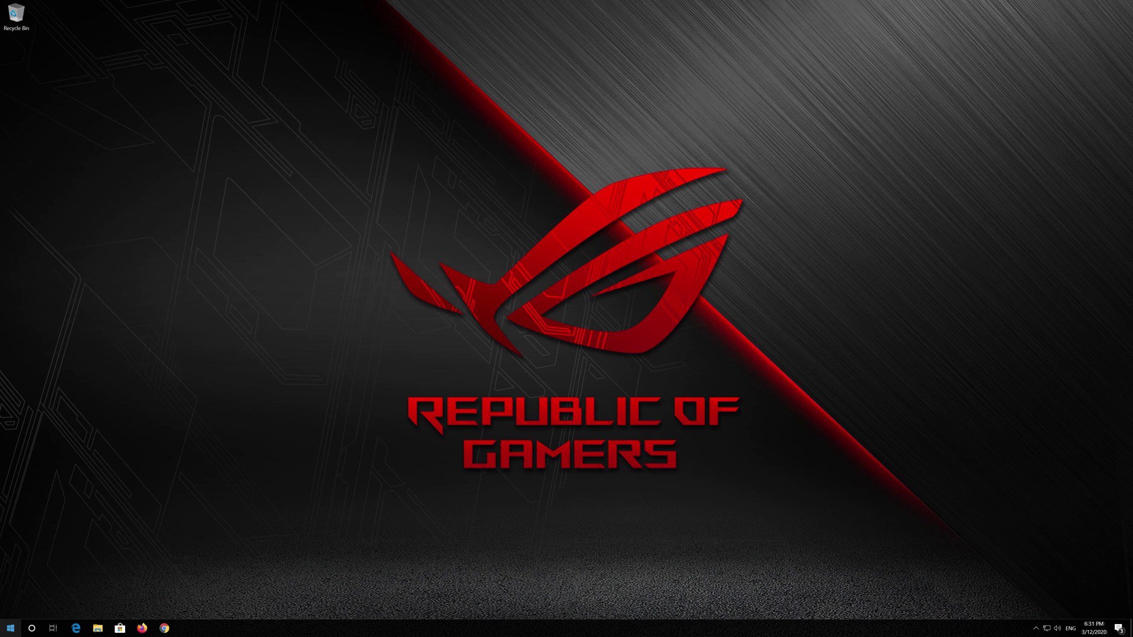
Restart the computer from the Start menu's power options
left_click(10, 628)
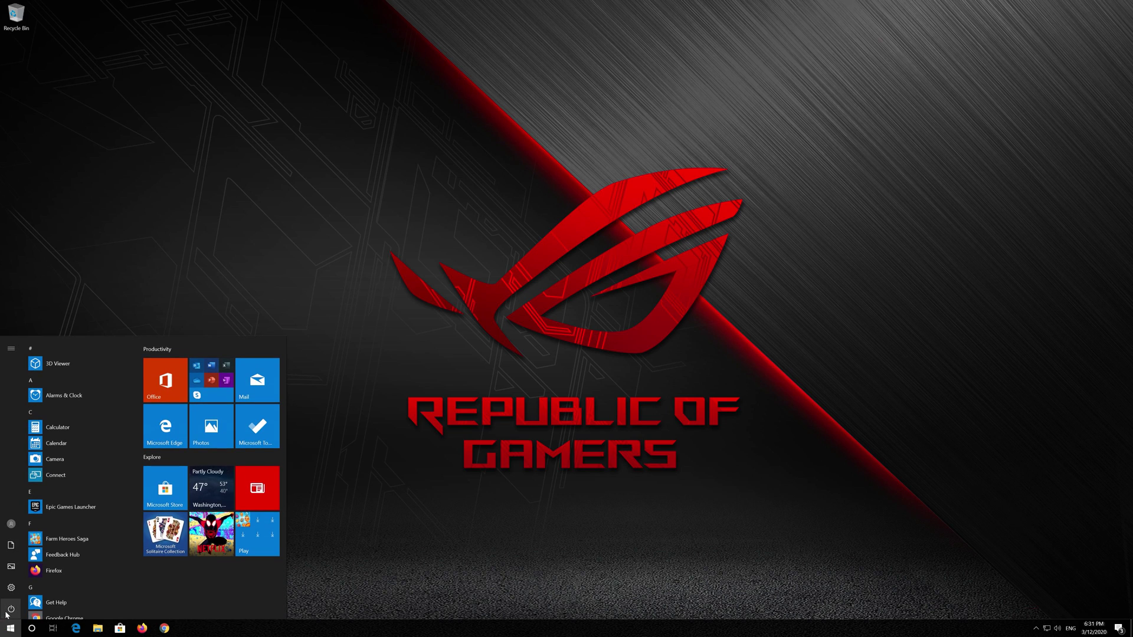
left_click(8, 612)
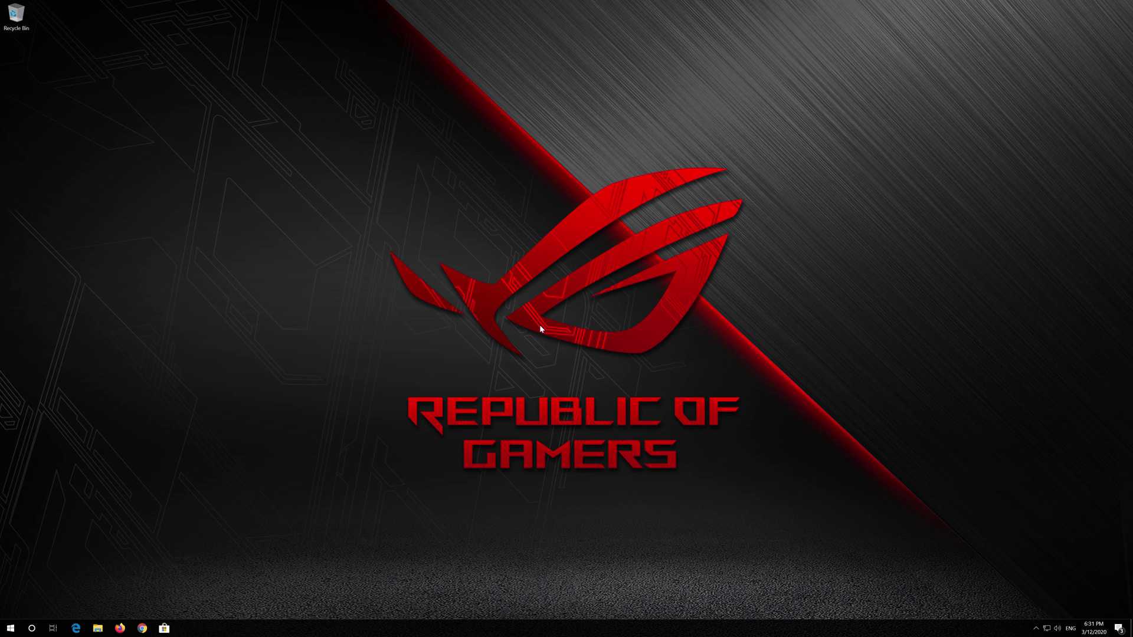
Search 'recovery option', open Recovery options and restart into advanced startup
key("super")
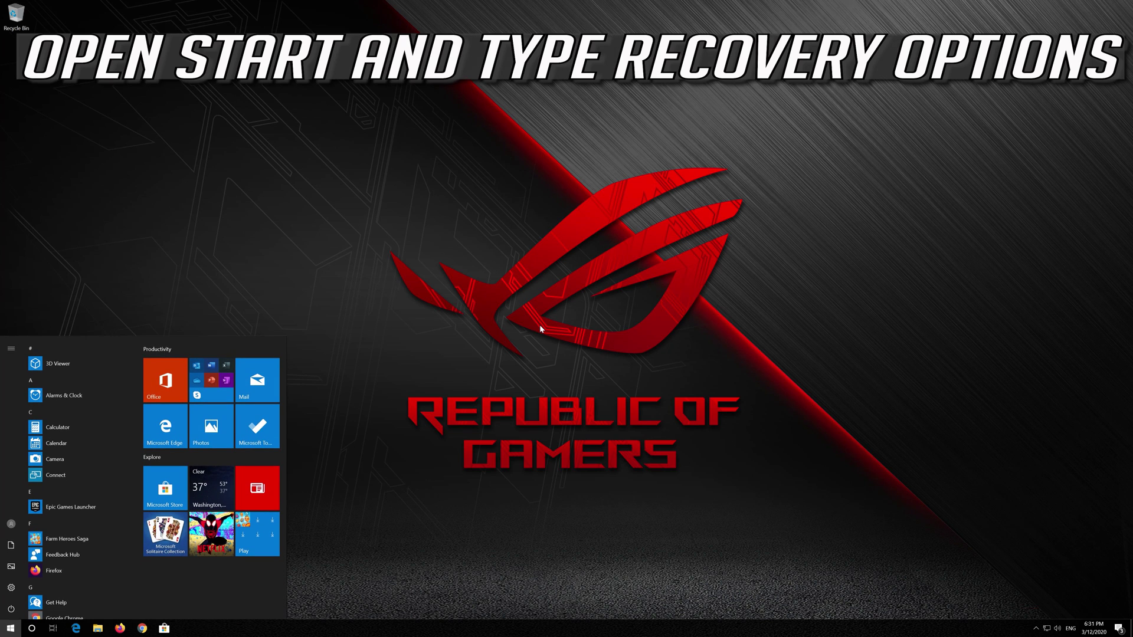
type("recovery o")
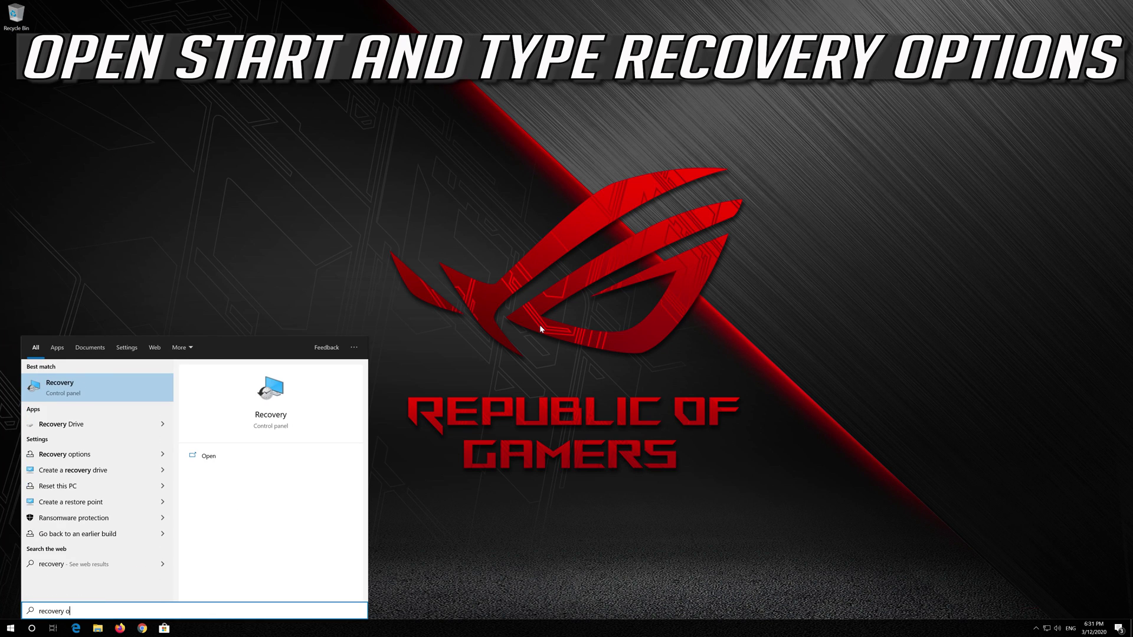
type("ption")
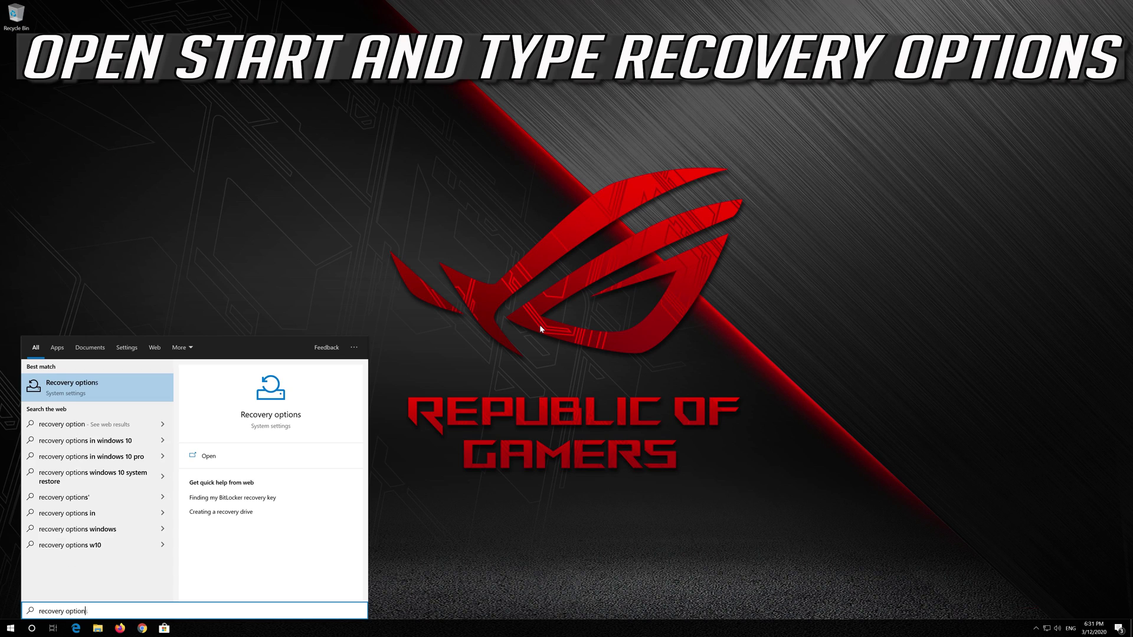
left_click(98, 388)
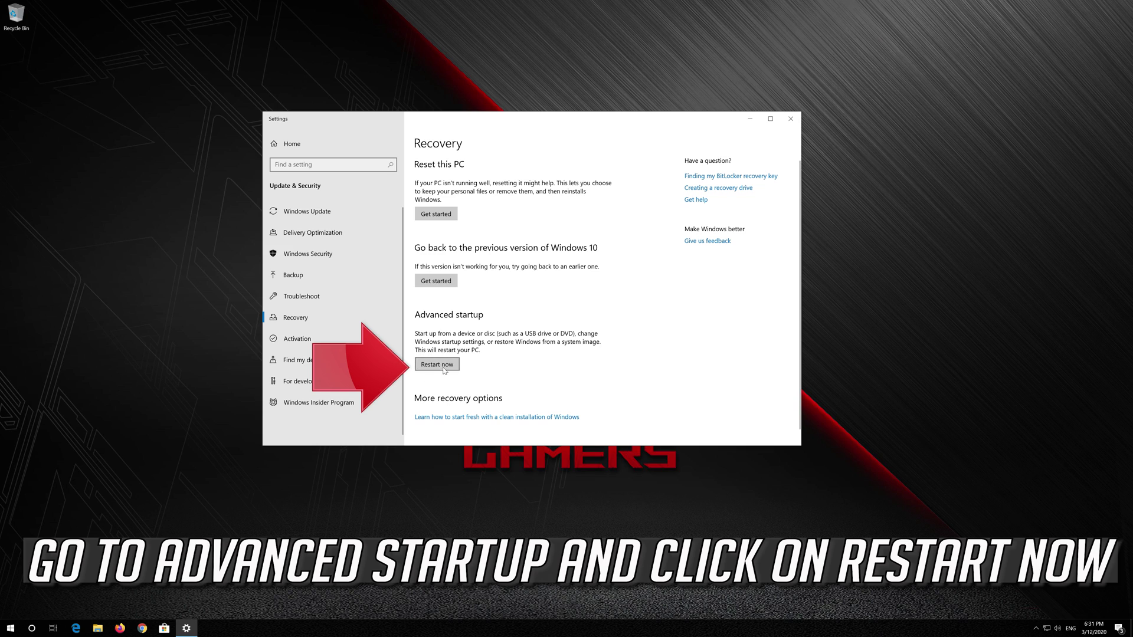
left_click(439, 367)
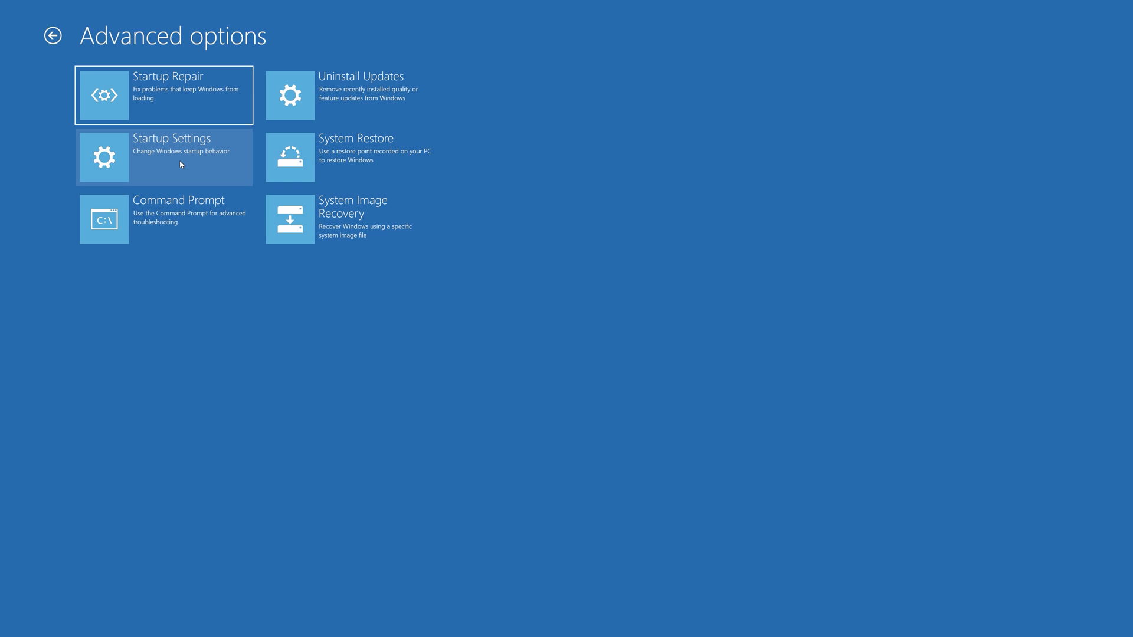
Launch System Restore from Advanced options, pick the user account and submit its password
left_click(372, 172)
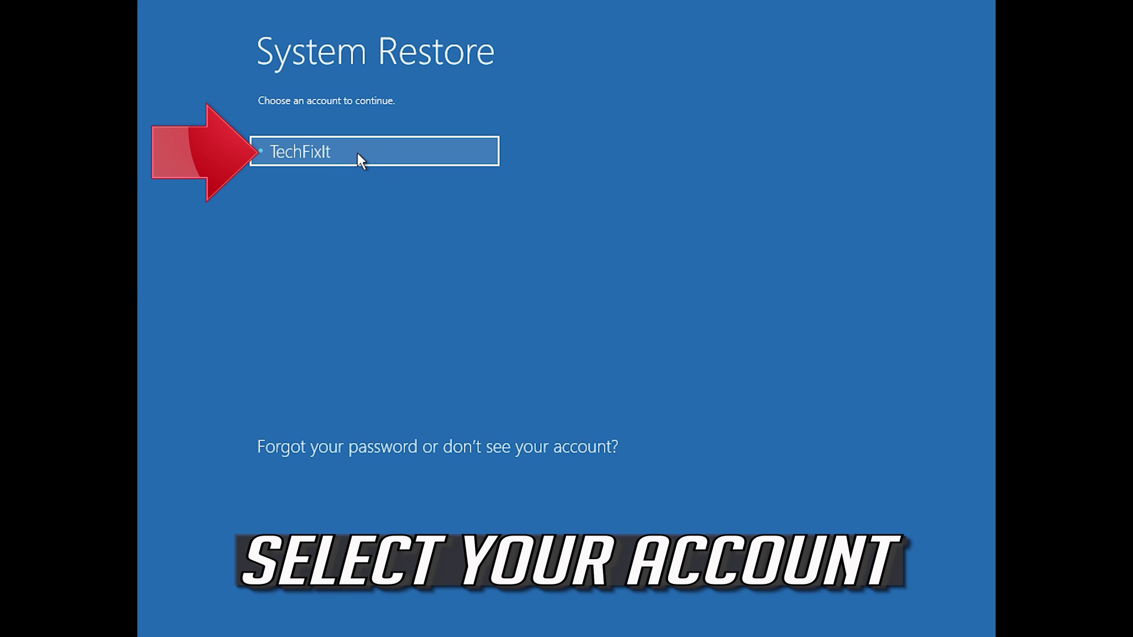
left_click(386, 151)
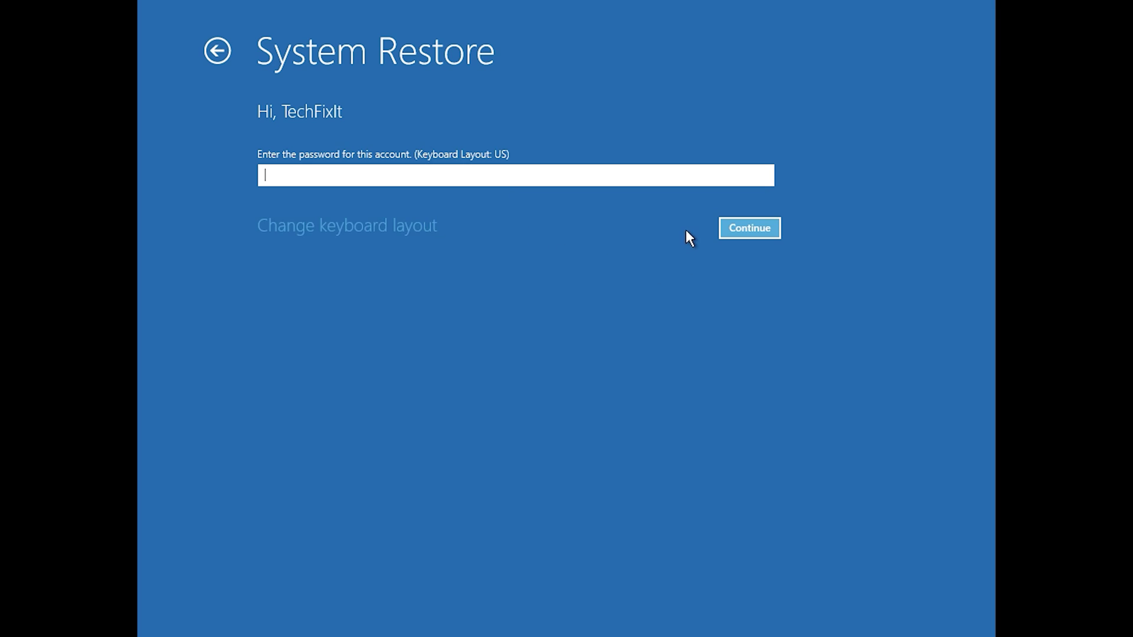
left_click(737, 231)
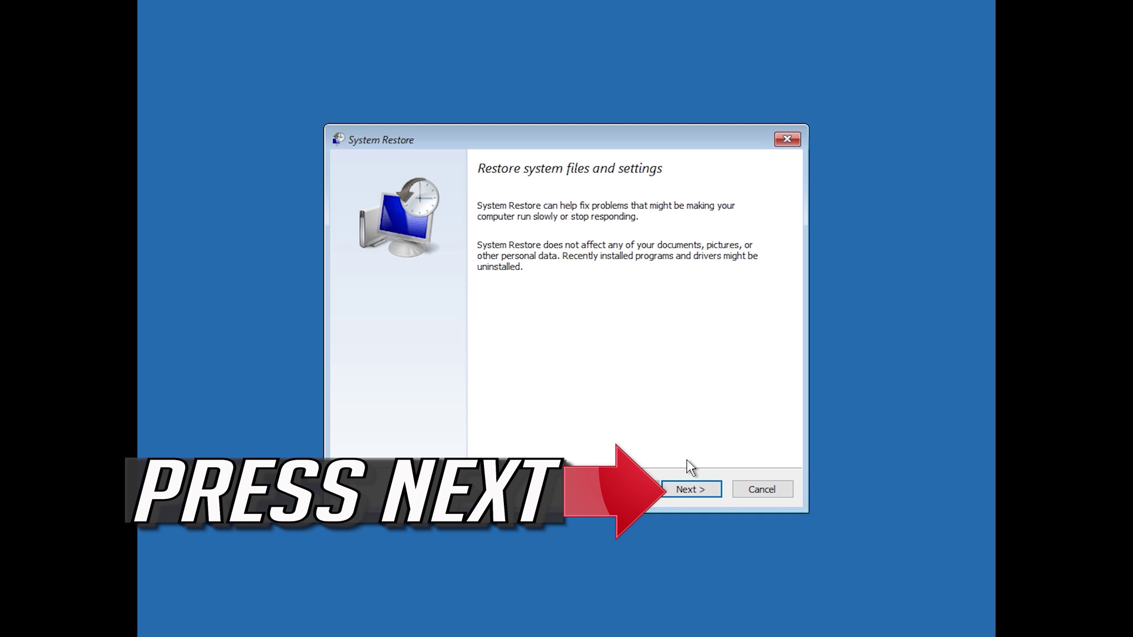
Choose the 1/10/2020 12:21:42 AM restore point, finish the wizard and confirm the restore warning
left_click(693, 491)
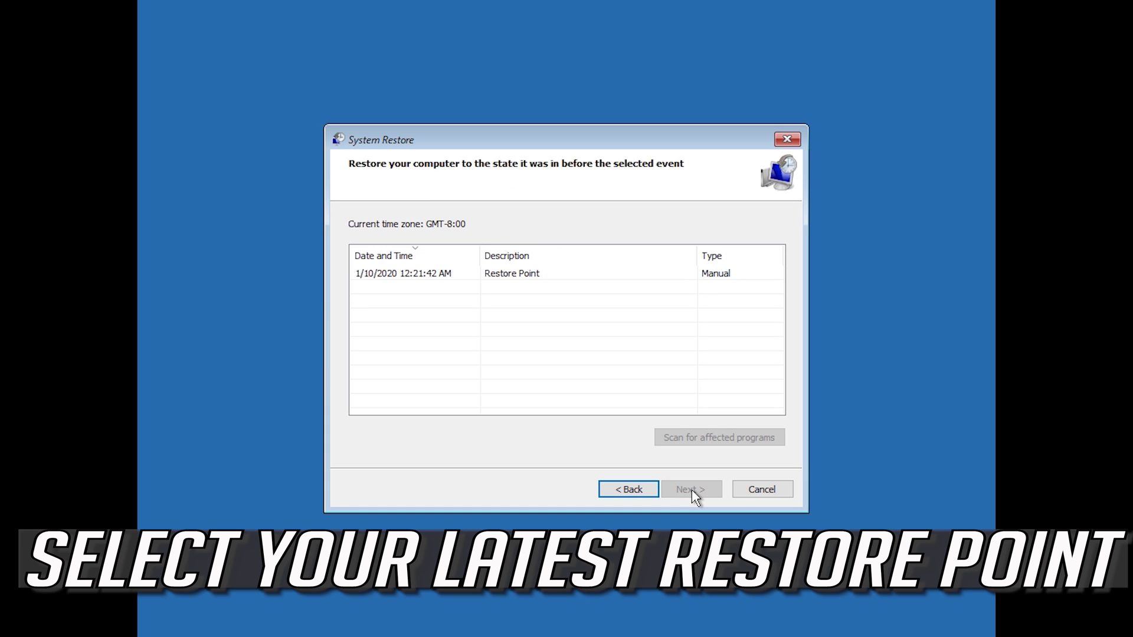
left_click(406, 275)
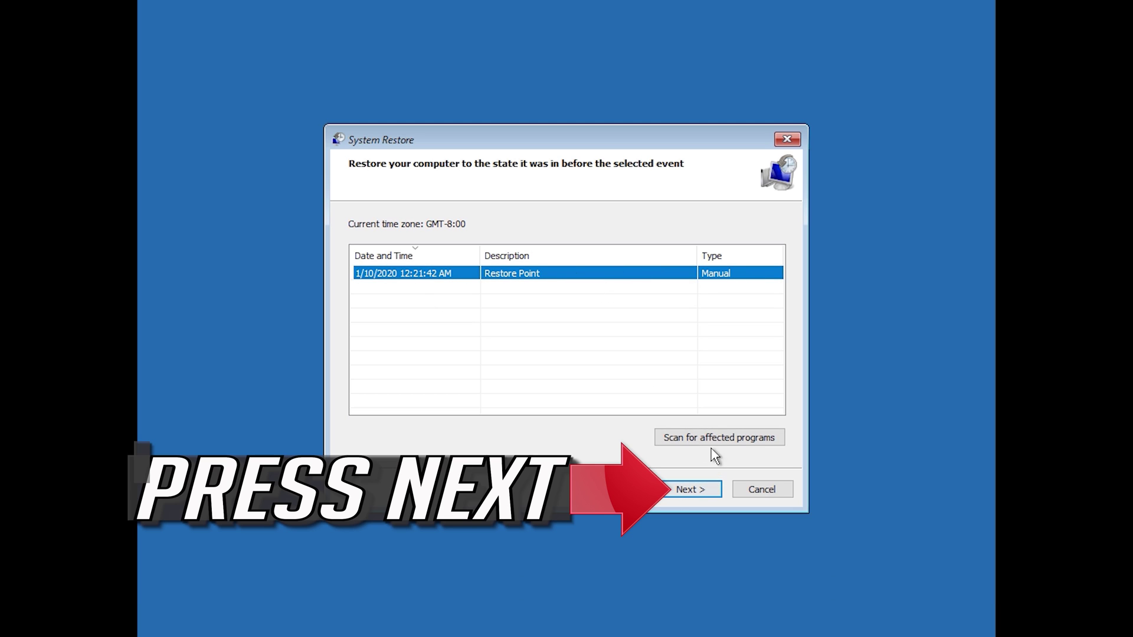
left_click(698, 502)
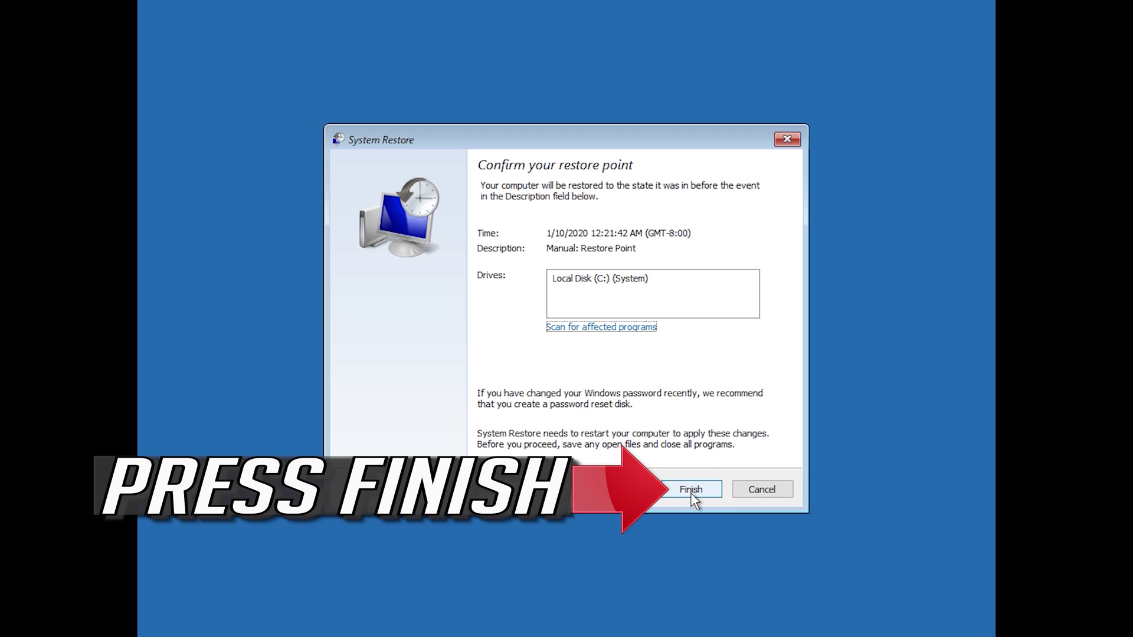
left_click(693, 496)
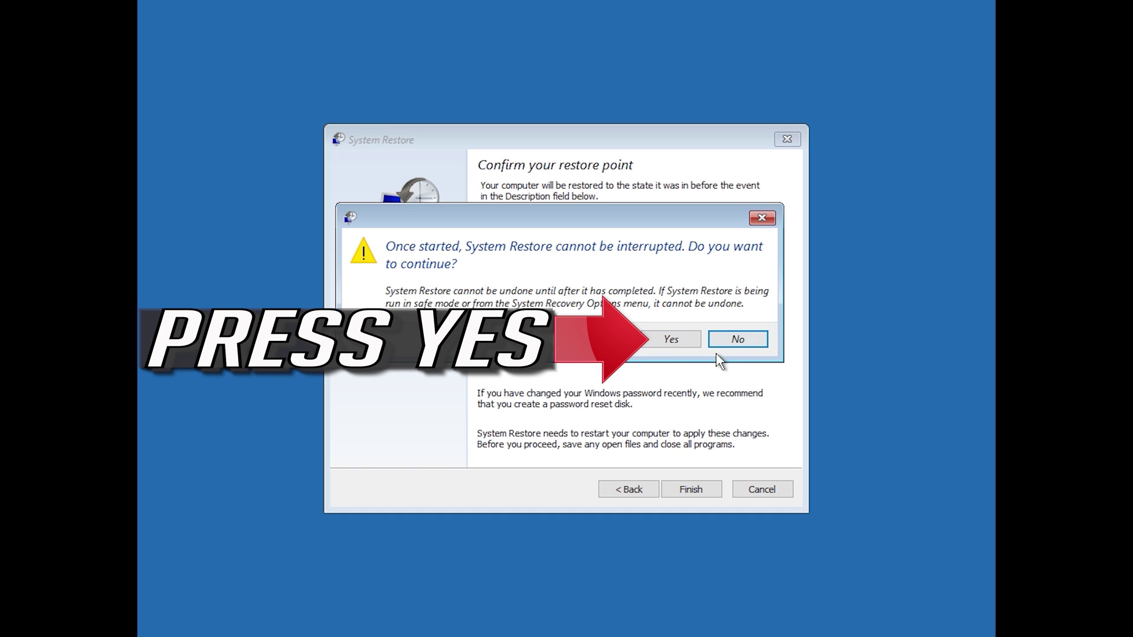
left_click(670, 344)
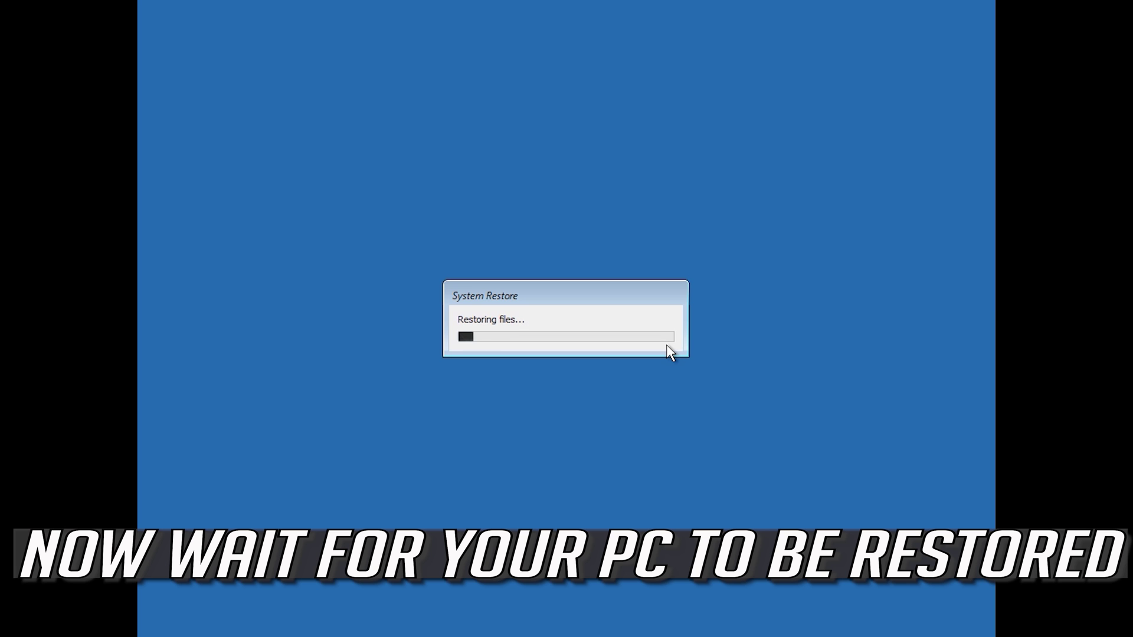